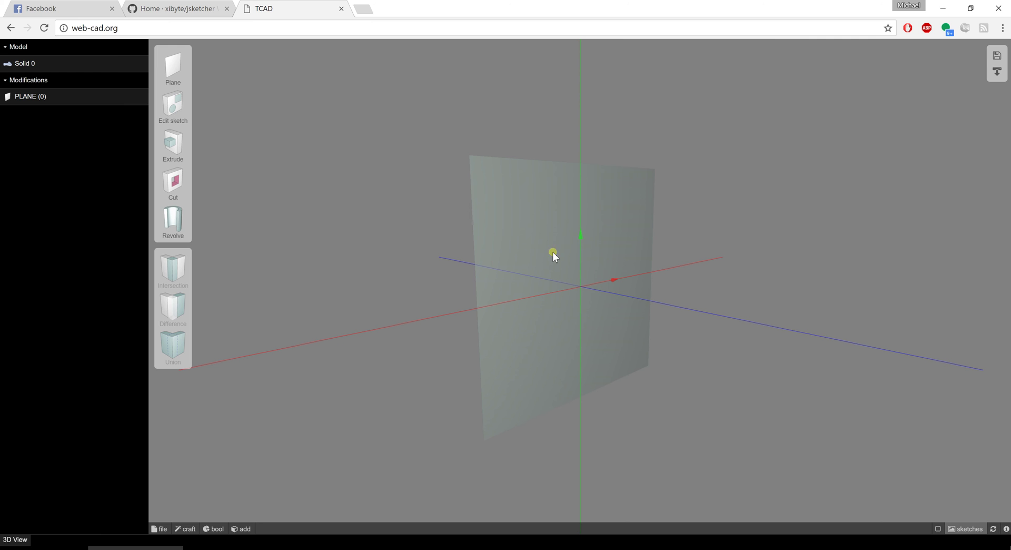
Step: Open the plane in the 2D sketcher with Edit sketch, showing only the empty square boundary
{"action": "left_click", "coordinate": [173, 107]}
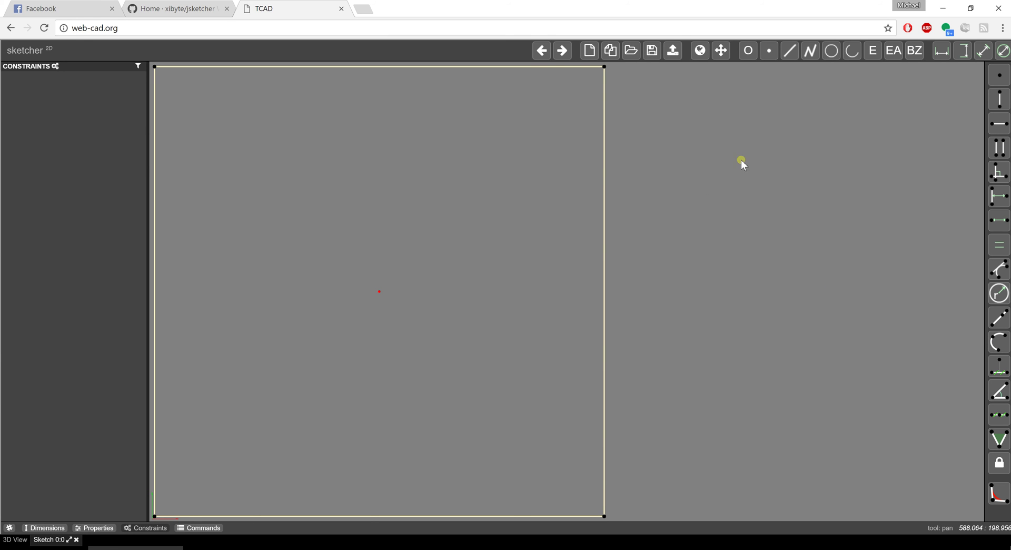
Step: Draw four separate lines for the top, right, bottom and left sides of a square
{"action": "left_click", "coordinate": [790, 51]}
{"action": "left_click", "coordinate": [212, 148]}
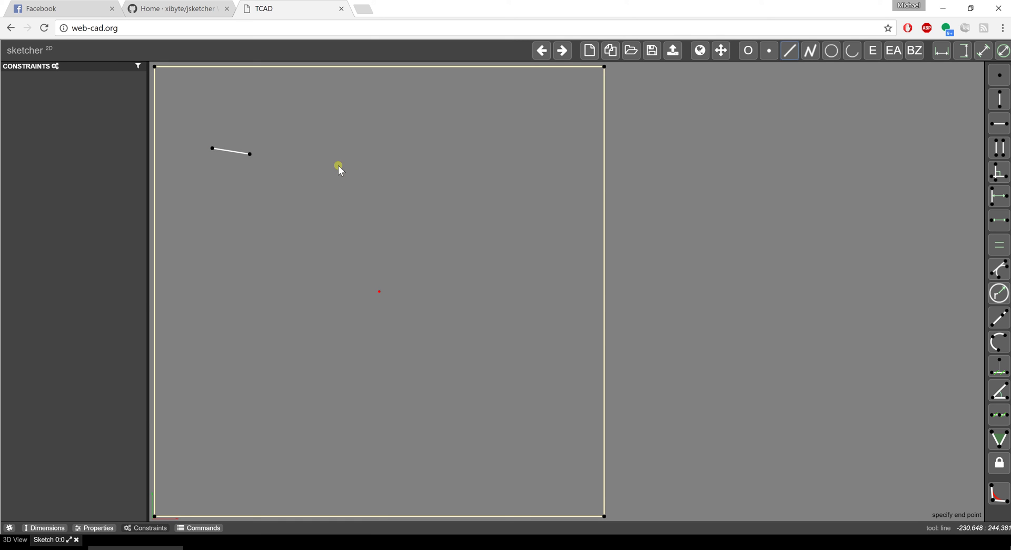
{"action": "left_click", "coordinate": [501, 149]}
{"action": "left_click", "coordinate": [544, 189]}
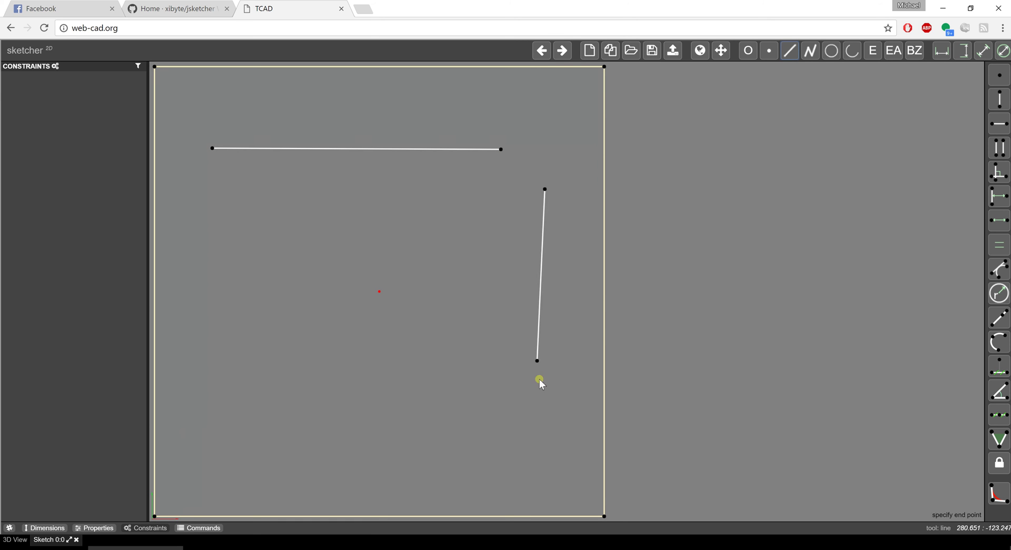
{"action": "left_click", "coordinate": [539, 379]}
{"action": "left_click", "coordinate": [260, 433]}
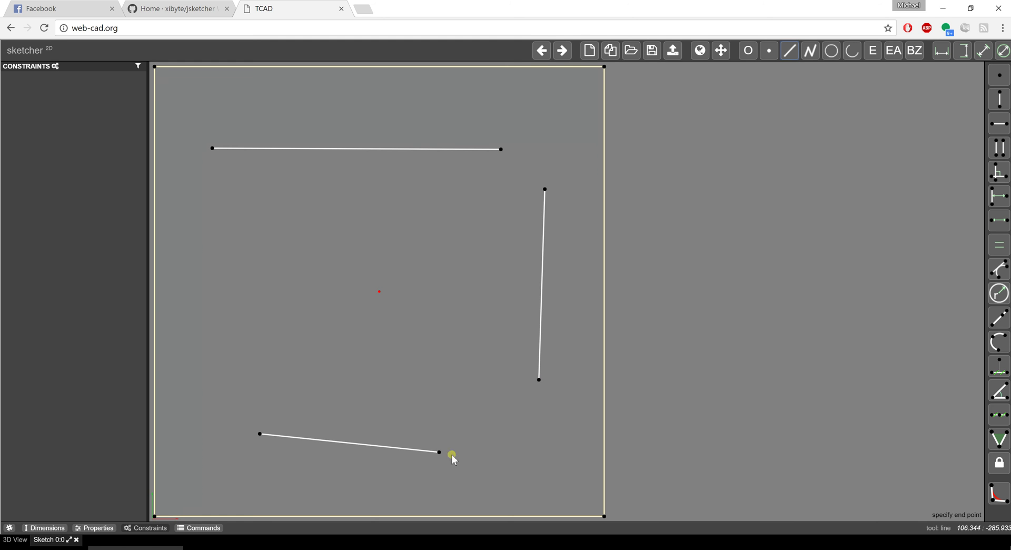
{"action": "left_click", "coordinate": [510, 469]}
{"action": "left_click", "coordinate": [207, 181]}
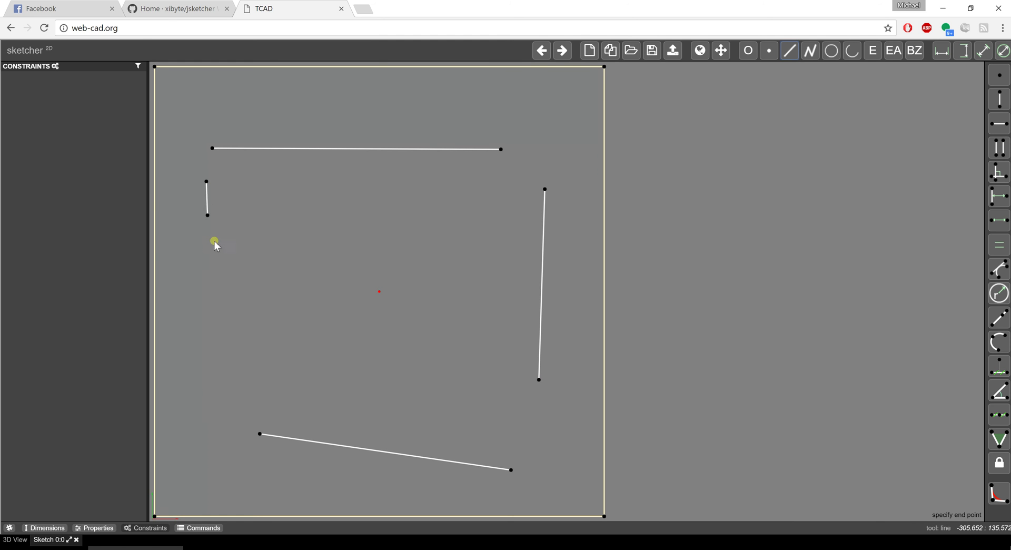
{"action": "left_click", "coordinate": [203, 401]}
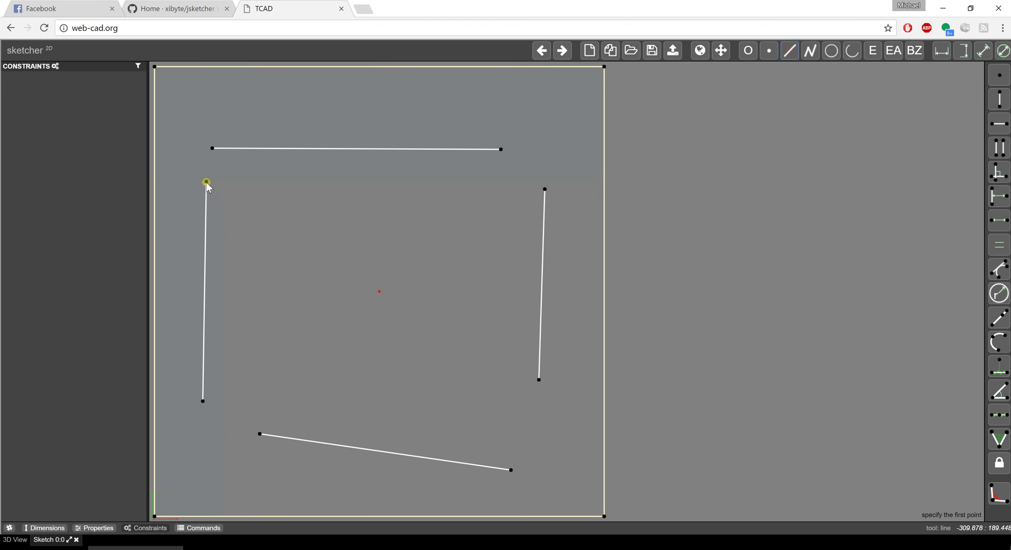
Step: Draw a short stray line inside the square, stop drawing, and select that stray line
{"action": "left_click", "coordinate": [306, 230]}
{"action": "left_click", "coordinate": [250, 219]}
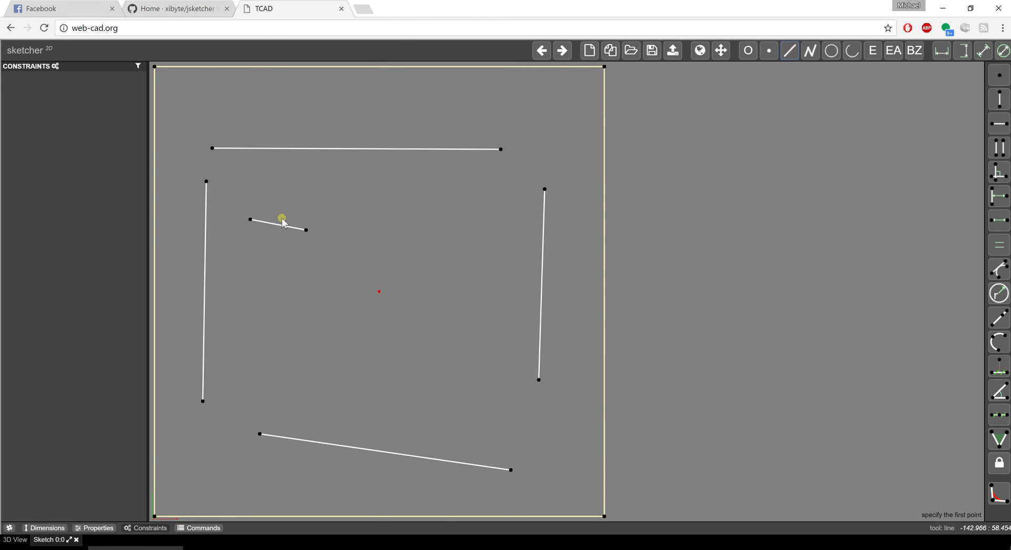
{"action": "key", "text": "Escape"}
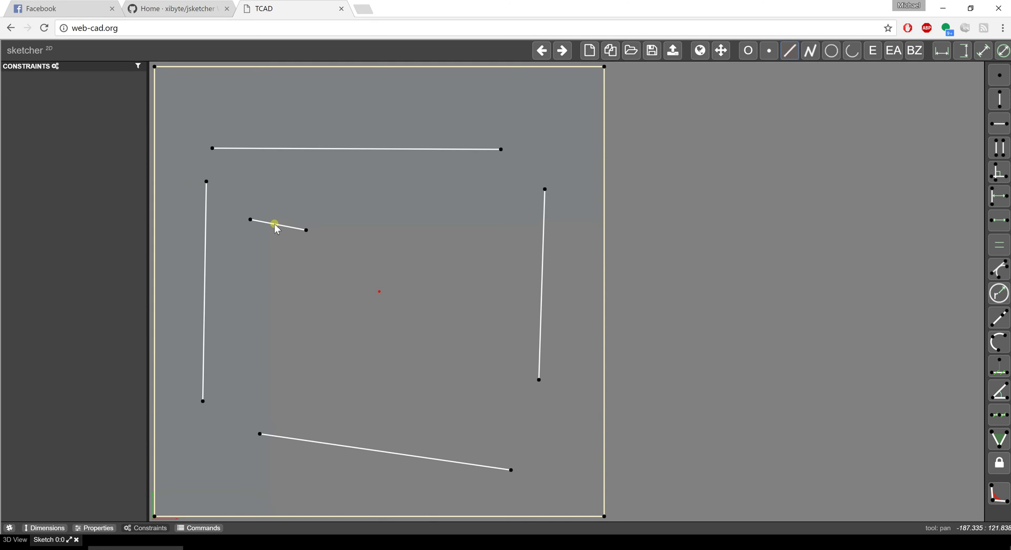
{"action": "left_click", "coordinate": [275, 226]}
Step: Delete the stray line and bring the top and left line ends together at the top-left corner
{"action": "key", "text": "Delete"}
{"action": "left_click_drag", "start_coordinate": [207, 182], "coordinate": [249, 241]}
{"action": "left_click", "coordinate": [229, 150]}
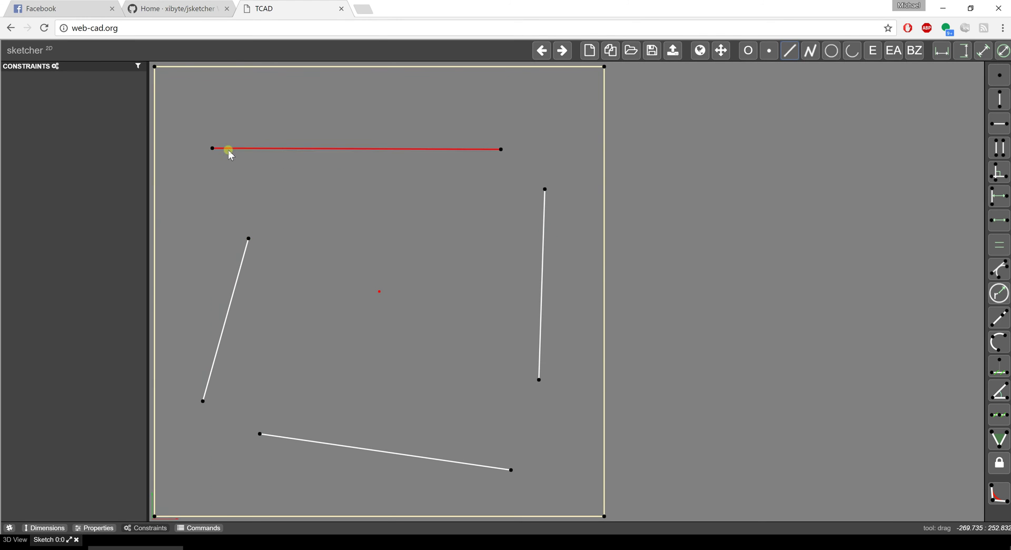
{"action": "left_click_drag", "start_coordinate": [229, 150], "coordinate": [253, 180]}
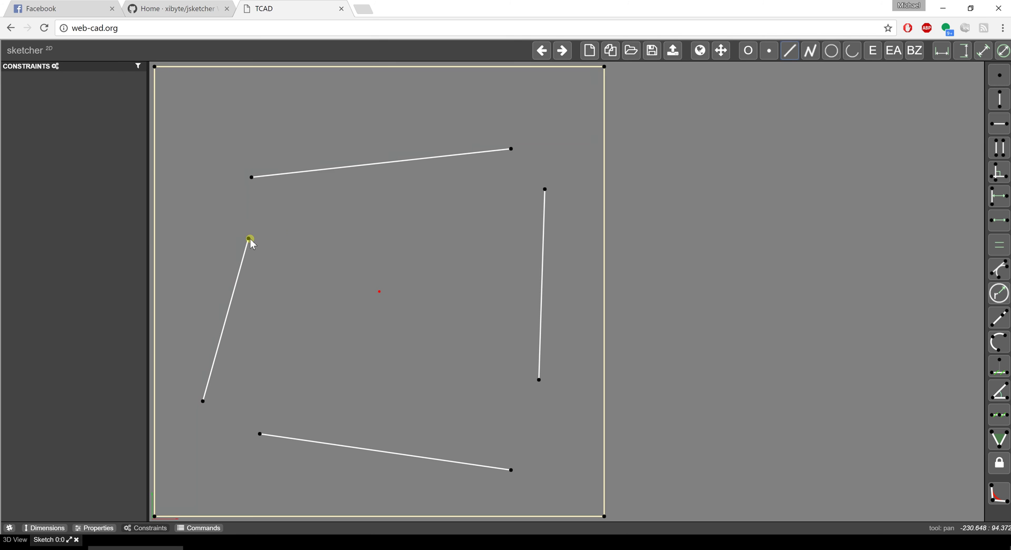
{"action": "mouse_move", "coordinate": [248, 238]}
{"action": "left_mouse_down"}
{"action": "mouse_move", "coordinate": [271, 224]}
{"action": "mouse_move", "coordinate": [253, 226]}
{"action": "mouse_move", "coordinate": [249, 238]}
{"action": "left_mouse_up"}
{"action": "left_click", "coordinate": [251, 177], "text": "shift"}
Step: Join the top-left and bottom-left line ends with Coincident constraints
{"action": "left_click", "coordinate": [1000, 80]}
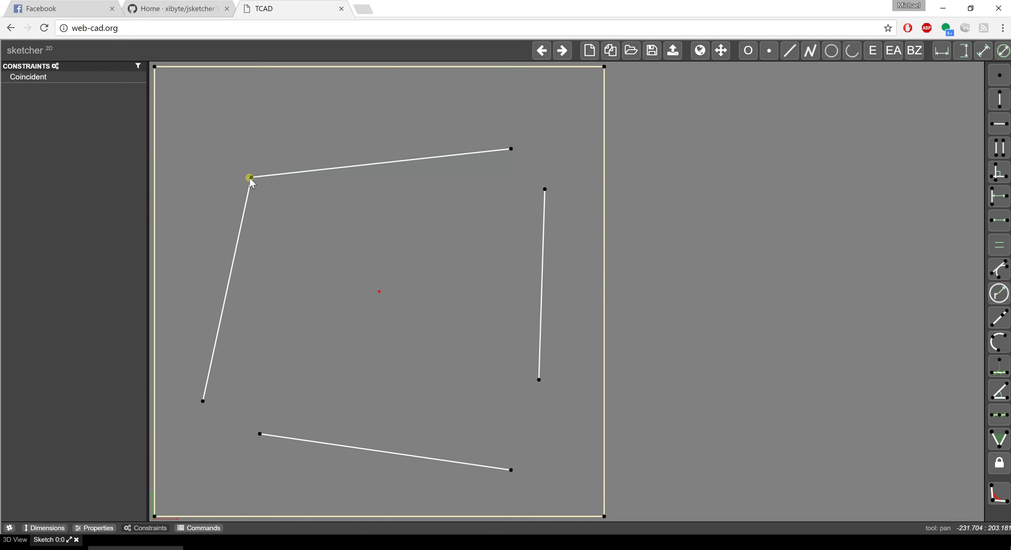
{"action": "left_click_drag", "start_coordinate": [249, 178], "coordinate": [209, 156]}
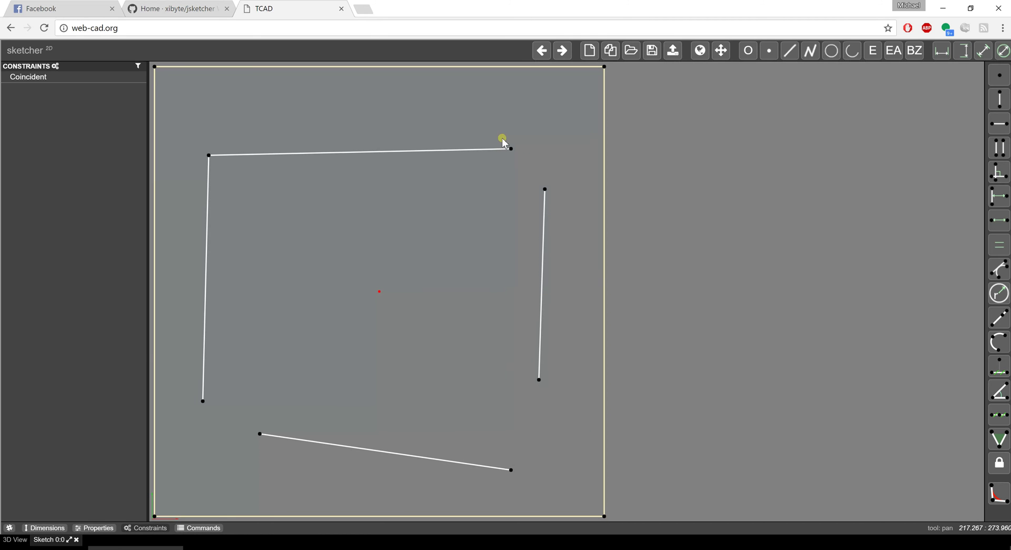
{"action": "left_click", "coordinate": [203, 403]}
{"action": "left_click", "coordinate": [260, 434], "text": "shift"}
{"action": "left_click", "coordinate": [998, 77]}
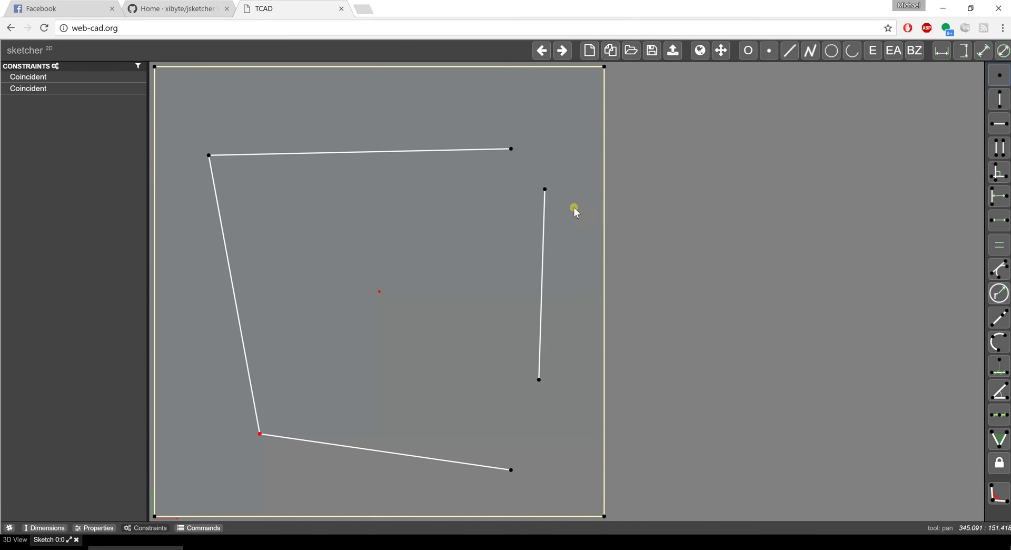
Step: Join the top-right and bottom-right line ends with Coincident constraints
{"action": "left_click", "coordinate": [511, 149]}
{"action": "left_click", "coordinate": [544, 190], "text": "shift"}
{"action": "left_click", "coordinate": [999, 76]}
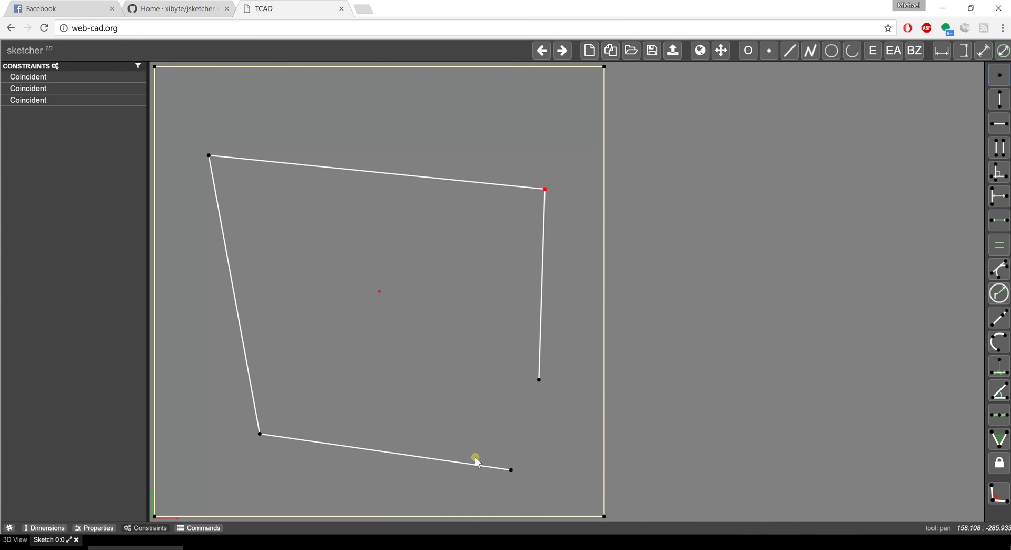
{"action": "left_click", "coordinate": [539, 381]}
{"action": "left_click", "coordinate": [512, 470], "text": "shift"}
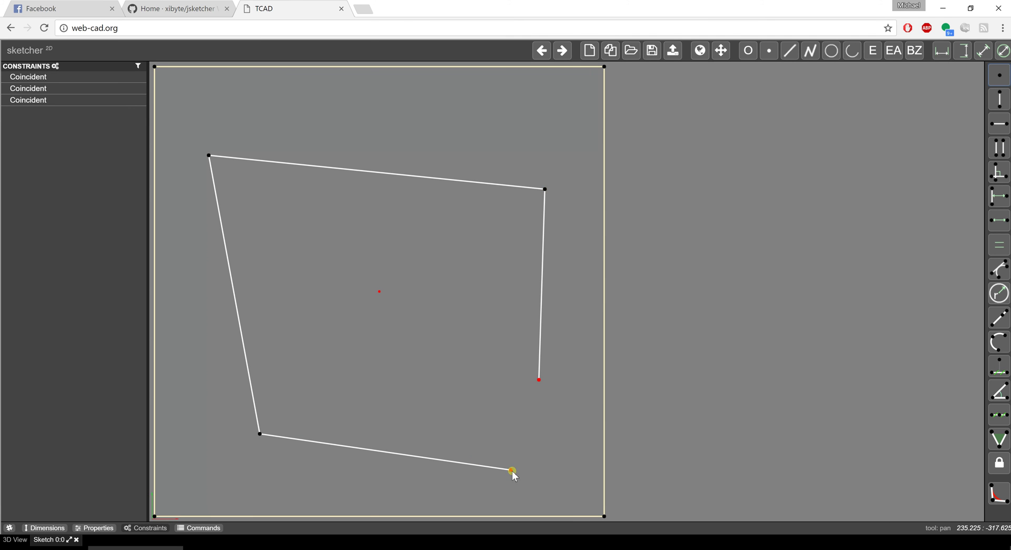
{"action": "left_click", "coordinate": [988, 88]}
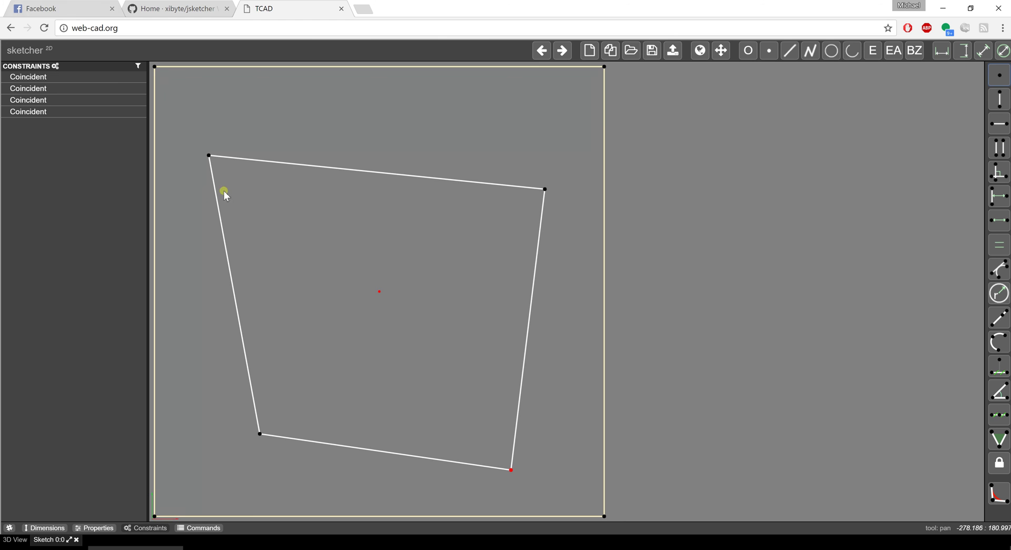
{"action": "left_click_drag", "start_coordinate": [208, 153], "coordinate": [204, 213]}
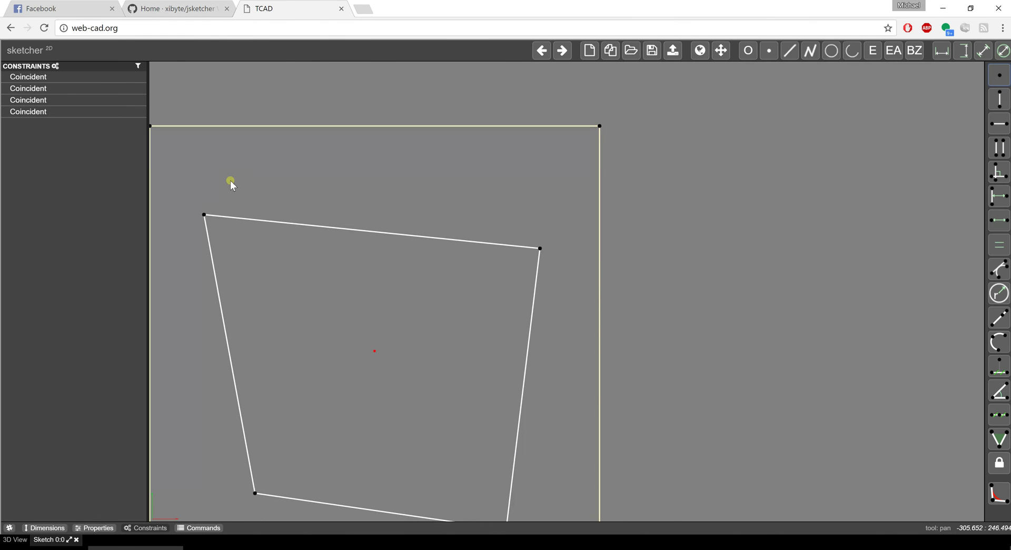
Step: Pan the view to centre the closed quadrilateral on the canvas
{"action": "mouse_move", "coordinate": [229, 180]}
{"action": "left_mouse_down"}
{"action": "mouse_move", "coordinate": [273, 162]}
{"action": "mouse_move", "coordinate": [260, 284]}
{"action": "mouse_move", "coordinate": [327, 318]}
{"action": "mouse_move", "coordinate": [311, 190]}
{"action": "mouse_move", "coordinate": [390, 155]}
{"action": "mouse_move", "coordinate": [305, 131]}
{"action": "mouse_move", "coordinate": [274, 138]}
{"action": "left_mouse_up"}
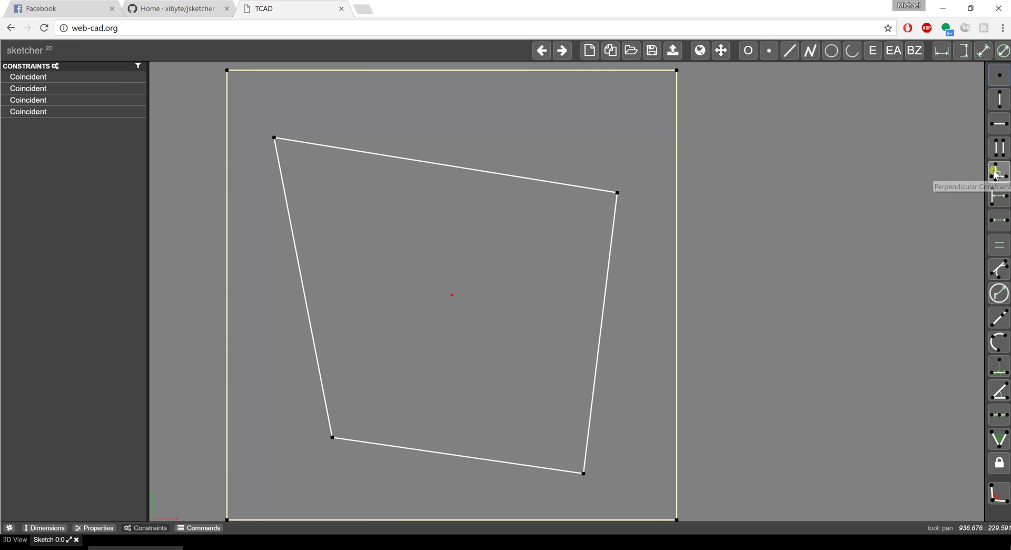
Step: Make the top and left lines perpendicular with a Perpendicular constraint
{"action": "left_click", "coordinate": [302, 140]}
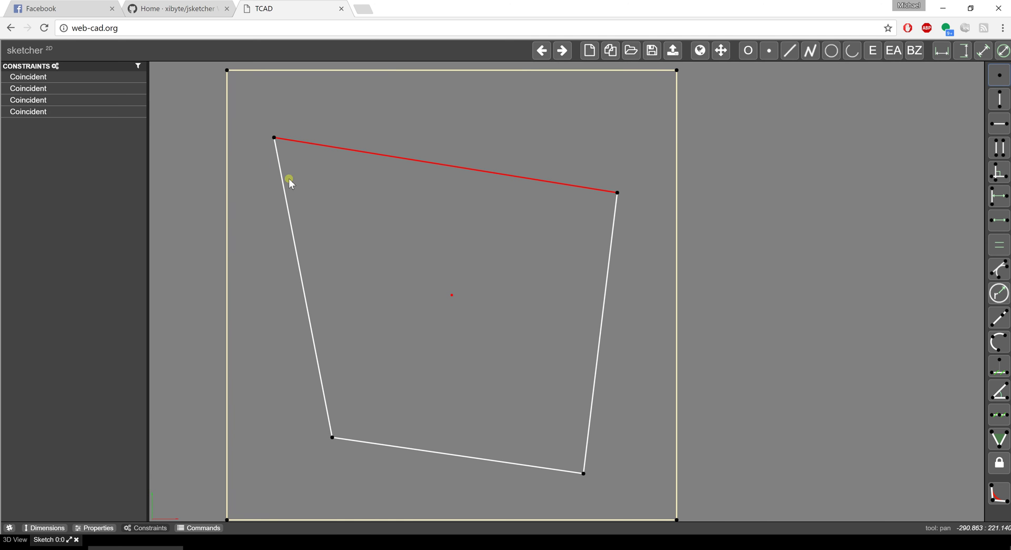
{"action": "left_click", "coordinate": [292, 228], "text": "shift"}
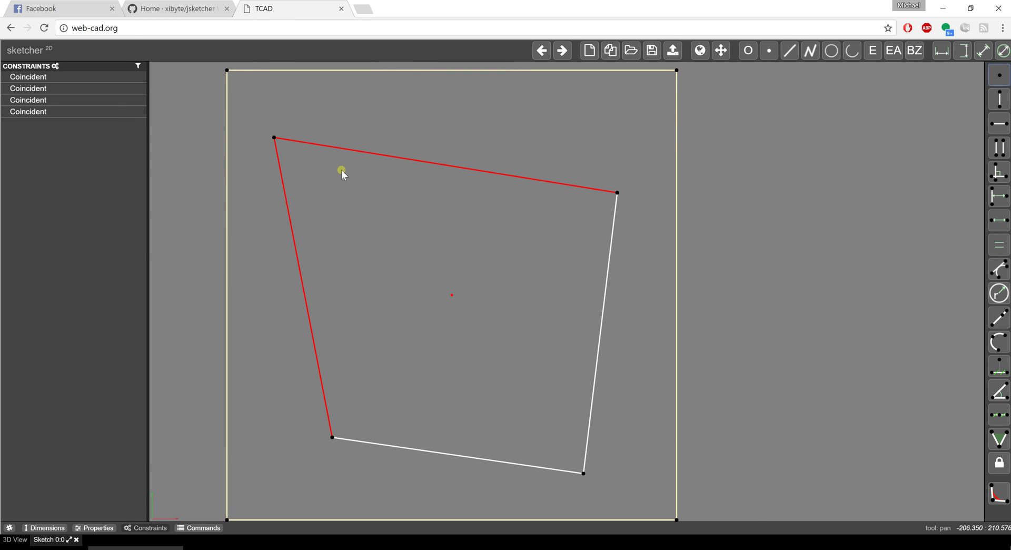
{"action": "left_click", "coordinate": [1000, 172]}
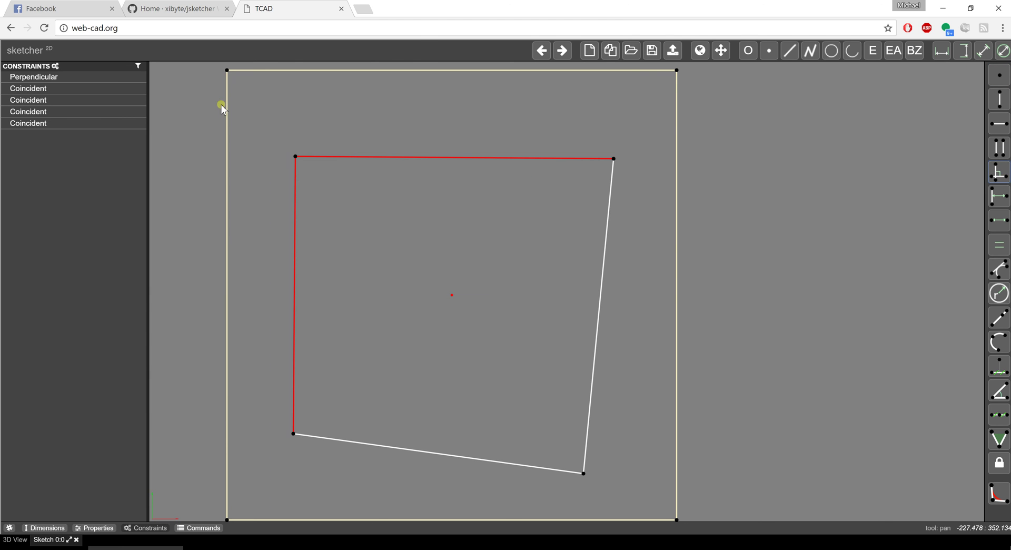
Step: Raise the top edge and pull the top-right corner down to tilt the quadrilateral
{"action": "left_click", "coordinate": [349, 216]}
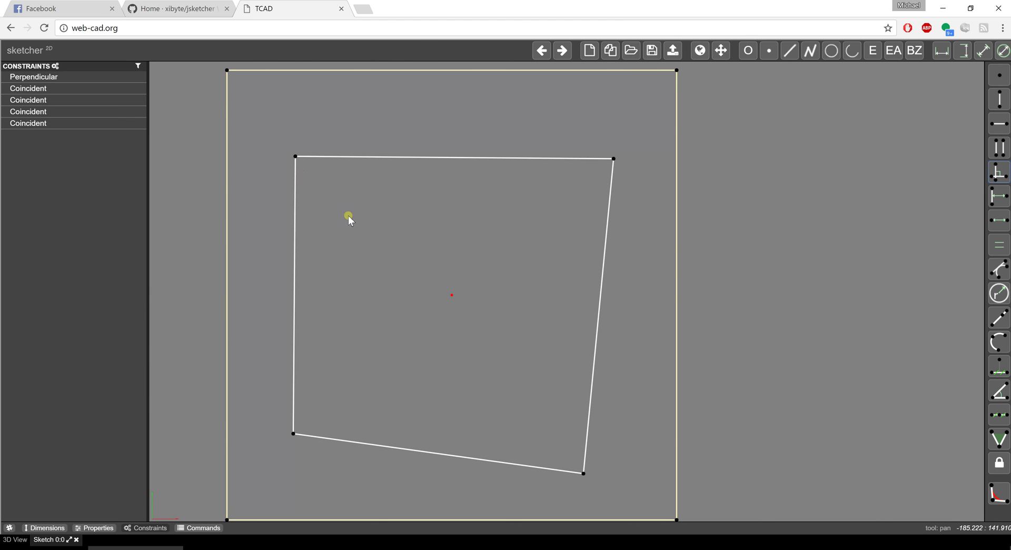
{"action": "left_click", "coordinate": [311, 155]}
{"action": "mouse_move", "coordinate": [311, 154]}
{"action": "left_mouse_down"}
{"action": "mouse_move", "coordinate": [372, 124]}
{"action": "mouse_move", "coordinate": [278, 169]}
{"action": "mouse_move", "coordinate": [305, 141]}
{"action": "mouse_move", "coordinate": [306, 119]}
{"action": "mouse_move", "coordinate": [282, 228]}
{"action": "mouse_move", "coordinate": [292, 138]}
{"action": "left_mouse_up"}
{"action": "left_click_drag", "start_coordinate": [593, 145], "coordinate": [572, 129]}
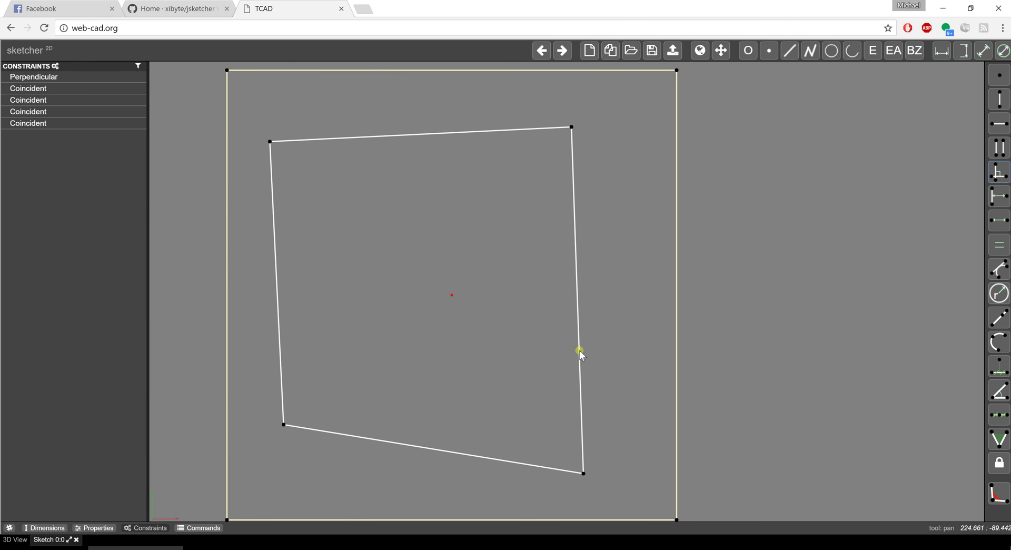
Step: Reposition the bottom-right corner, then constrain the top and bottom edges parallel
{"action": "left_click_drag", "start_coordinate": [585, 474], "coordinate": [617, 458]}
{"action": "left_click_drag", "start_coordinate": [587, 369], "coordinate": [578, 361]}
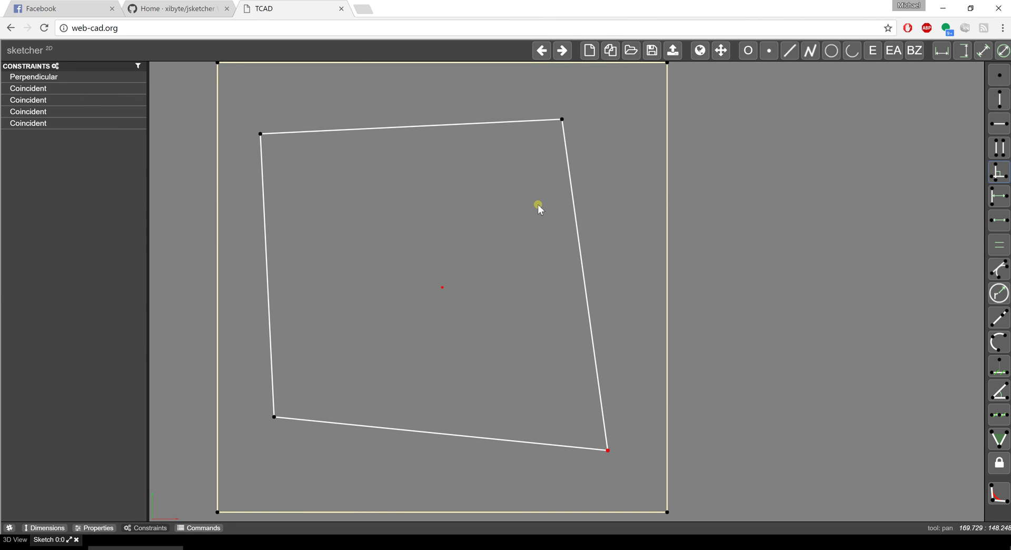
{"action": "left_click", "coordinate": [518, 123]}
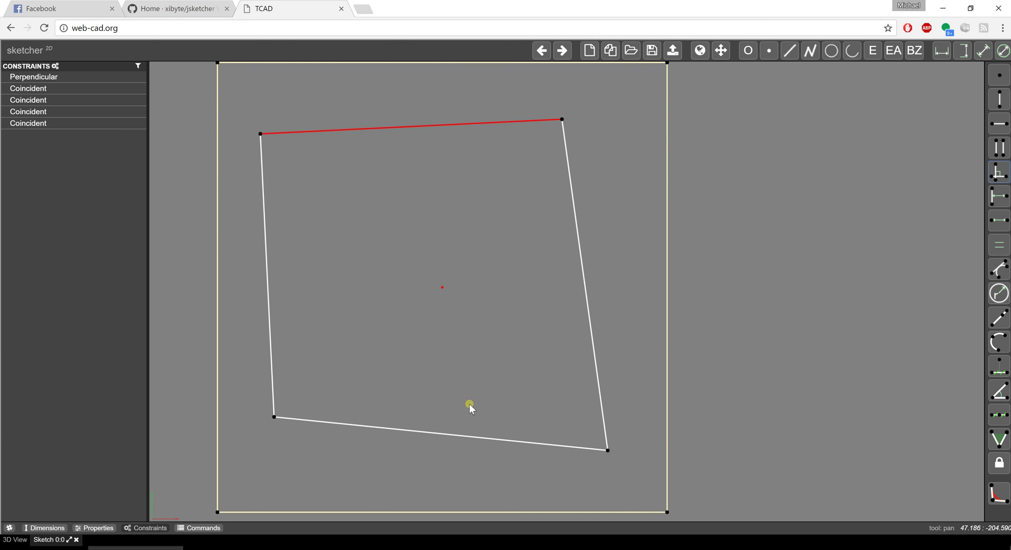
{"action": "left_click", "coordinate": [461, 435], "text": "shift"}
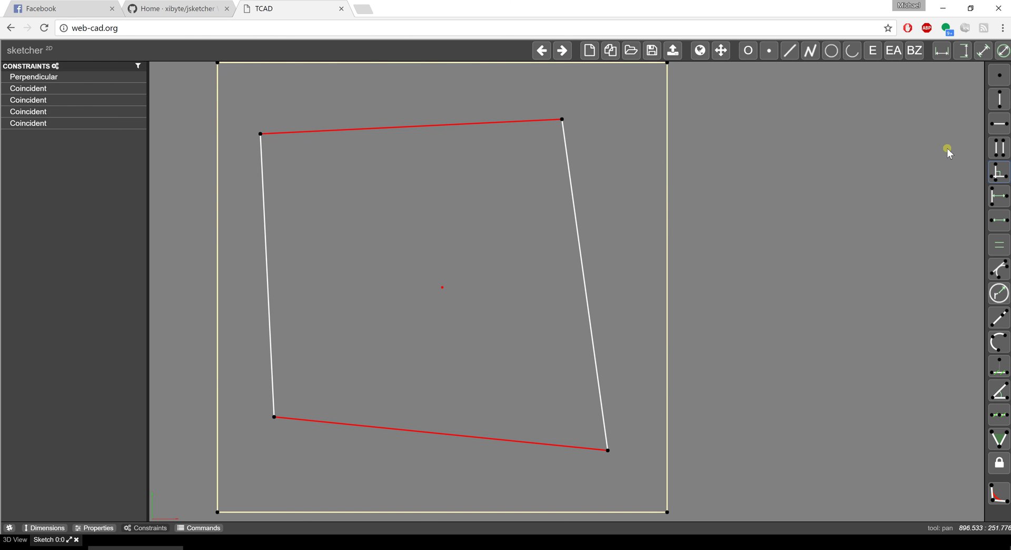
{"action": "left_click", "coordinate": [997, 149]}
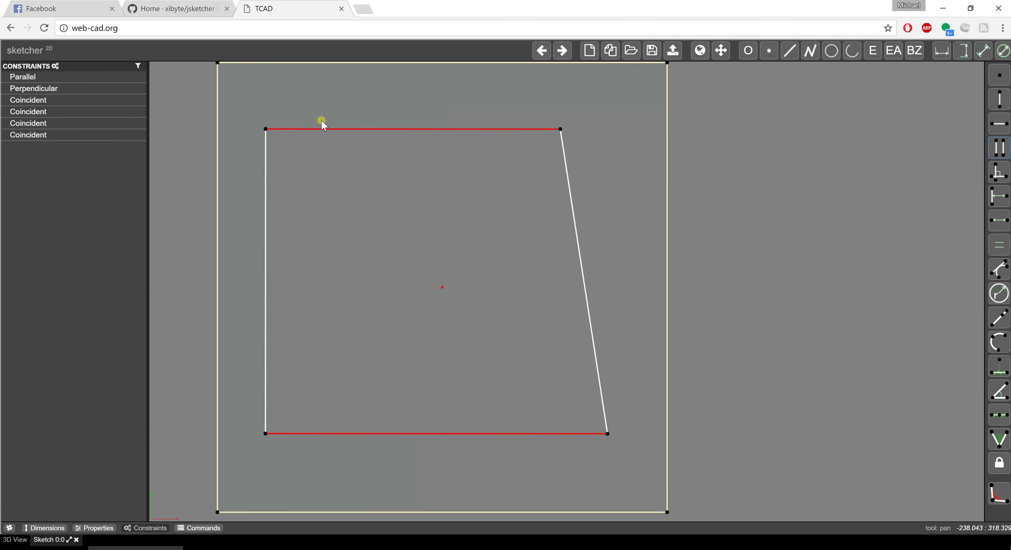
{"action": "left_click", "coordinate": [355, 186]}
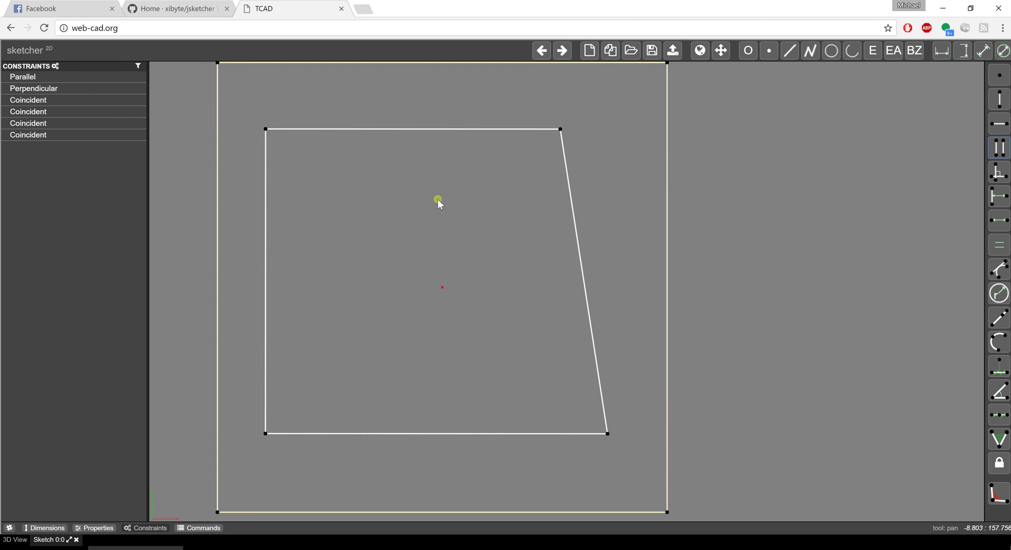
Step: Add a Parallel constraint between the left and right edges
{"action": "left_click", "coordinate": [264, 197]}
{"action": "left_click", "coordinate": [577, 233], "text": "shift"}
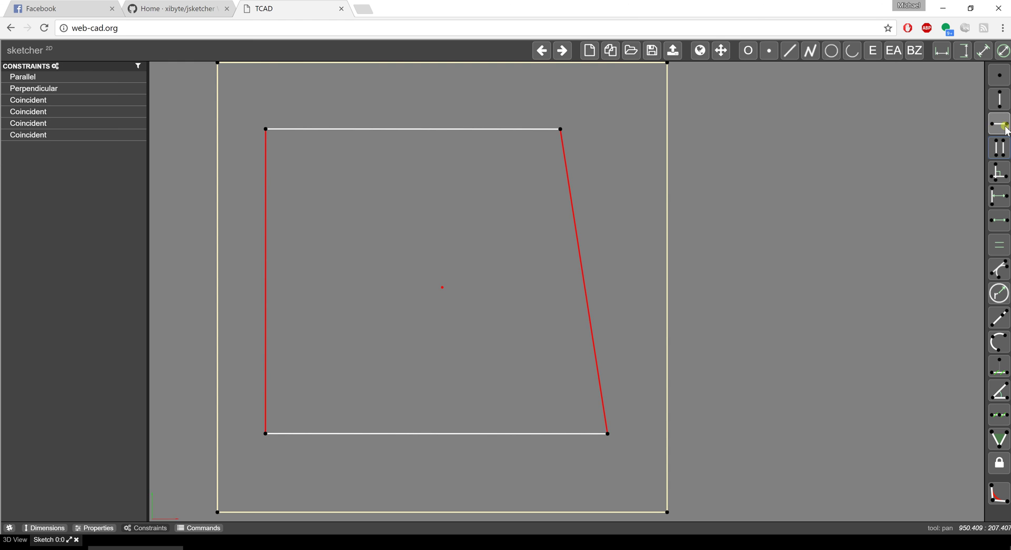
{"action": "left_click", "coordinate": [1004, 151]}
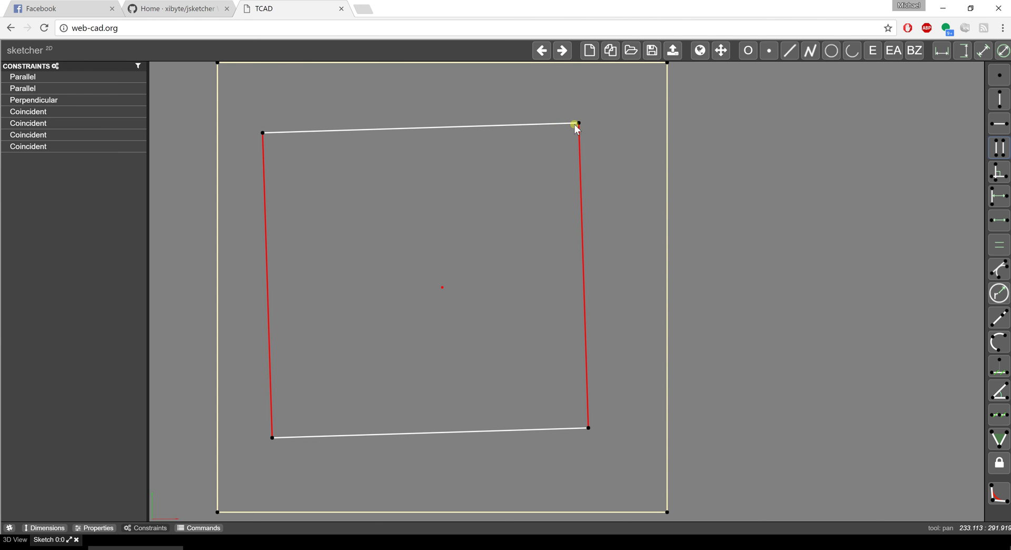
{"action": "left_click", "coordinate": [592, 164]}
Step: Drag the rectangle's corners and bottom edge to rotate and resize it
{"action": "left_click_drag", "start_coordinate": [579, 121], "coordinate": [542, 227]}
{"action": "left_click_drag", "start_coordinate": [507, 431], "coordinate": [537, 334]}
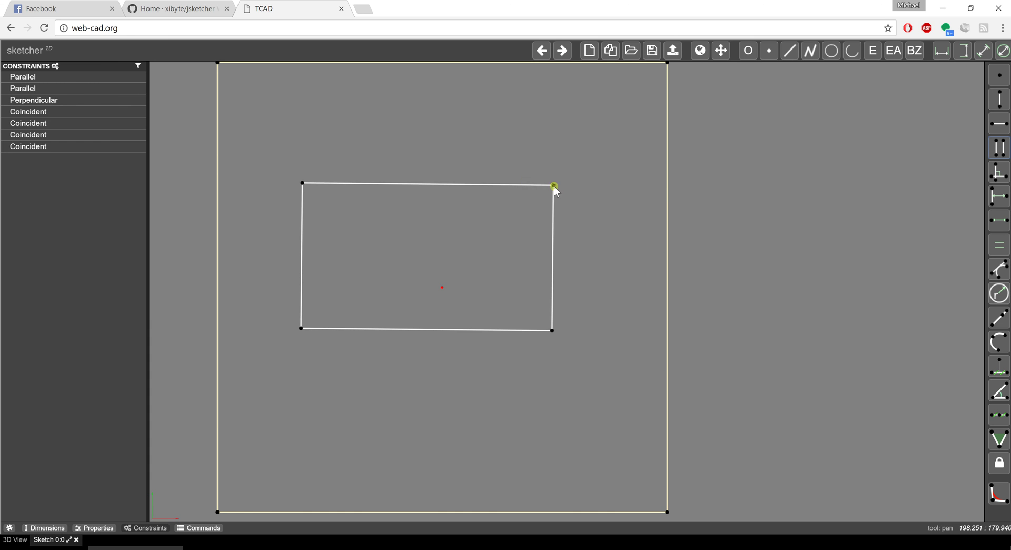
{"action": "left_click_drag", "start_coordinate": [554, 188], "coordinate": [531, 252]}
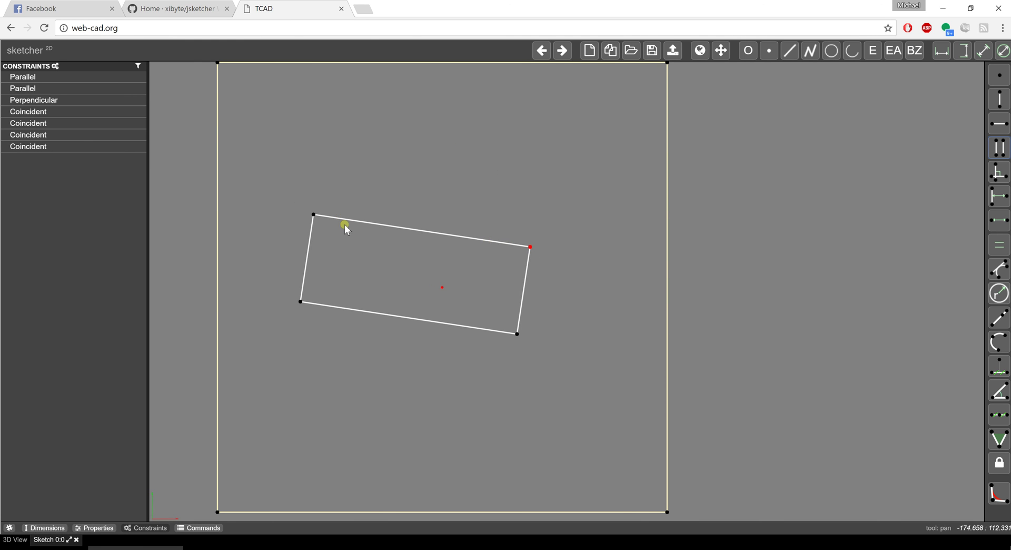
Step: Constrain the top edge horizontal, then drag corners to make a tall, narrow rectangle
{"action": "left_click", "coordinate": [420, 233]}
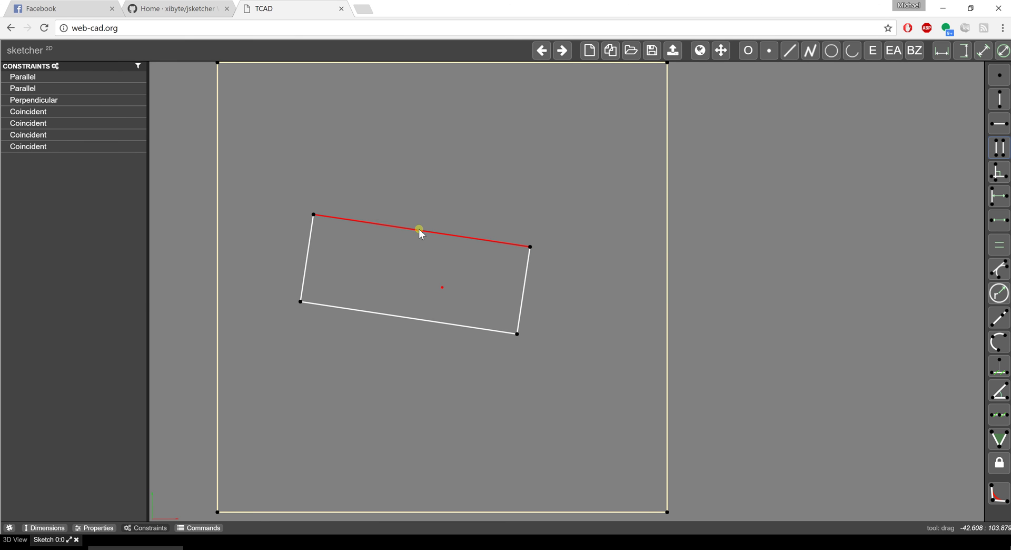
{"action": "left_click", "coordinate": [996, 124]}
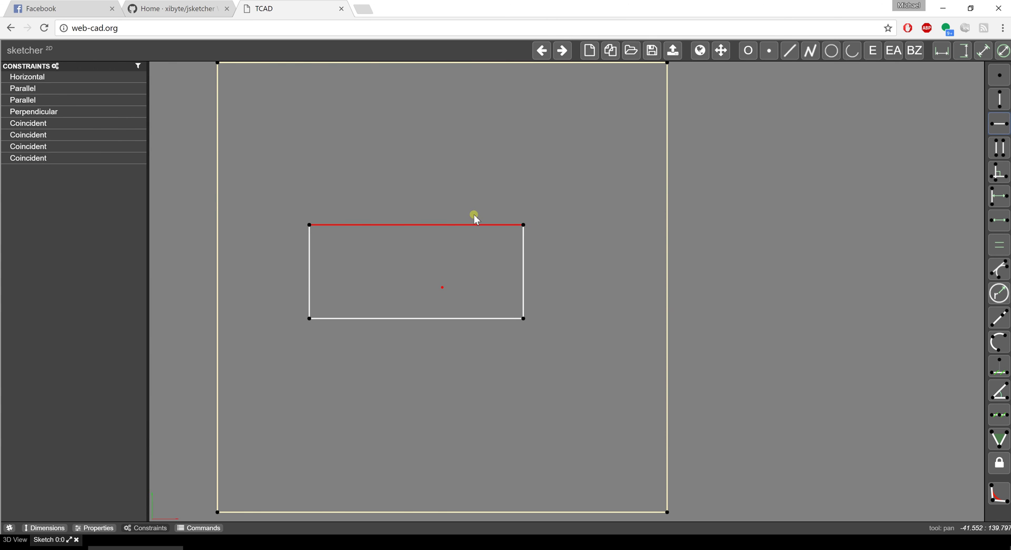
{"action": "left_click_drag", "start_coordinate": [523, 225], "coordinate": [530, 152]}
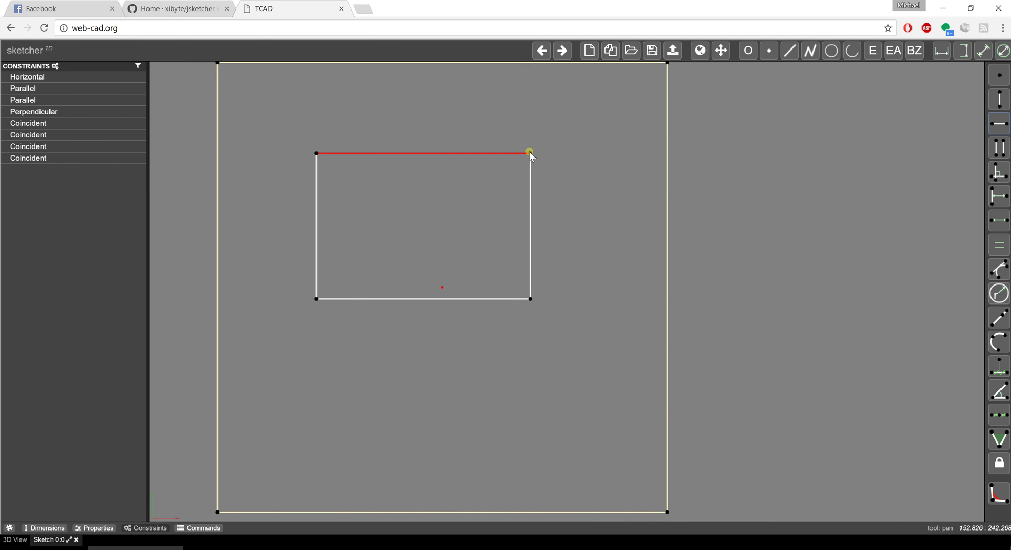
{"action": "mouse_move", "coordinate": [531, 299]}
{"action": "left_mouse_down"}
{"action": "mouse_move", "coordinate": [537, 205]}
{"action": "mouse_move", "coordinate": [548, 293]}
{"action": "mouse_move", "coordinate": [546, 201]}
{"action": "mouse_move", "coordinate": [543, 310]}
{"action": "mouse_move", "coordinate": [532, 316]}
{"action": "left_mouse_up"}
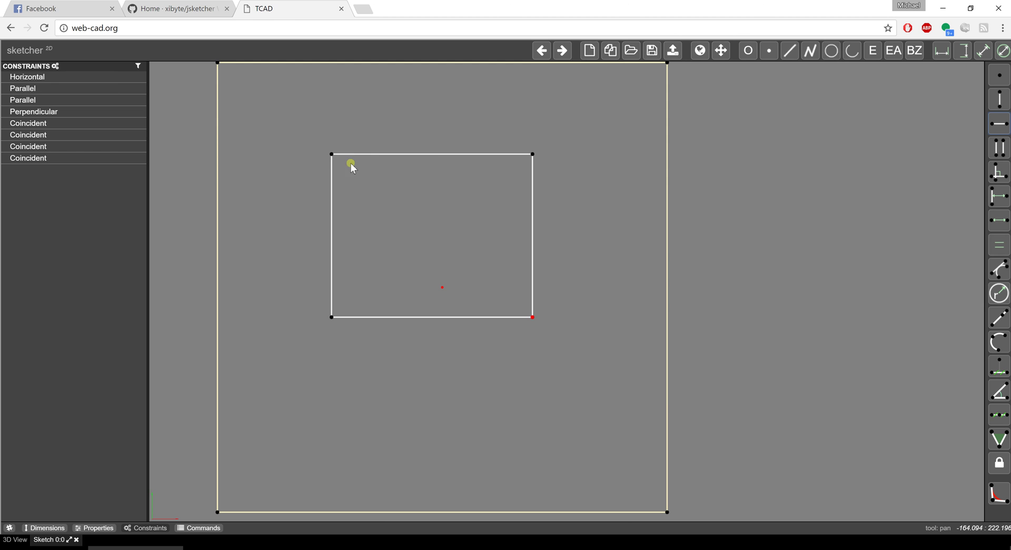
{"action": "left_click_drag", "start_coordinate": [332, 154], "coordinate": [486, 142]}
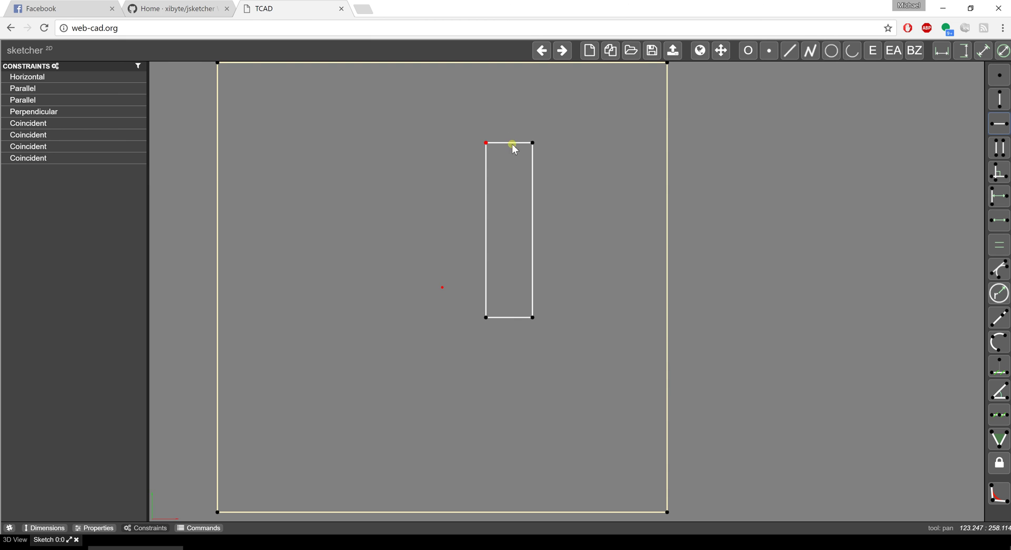
Step: Apply Lines Equality to the top and left edges, then enlarge the square from its top-left corner
{"action": "left_click", "coordinate": [505, 181]}
{"action": "left_click", "coordinate": [486, 195], "text": "shift"}
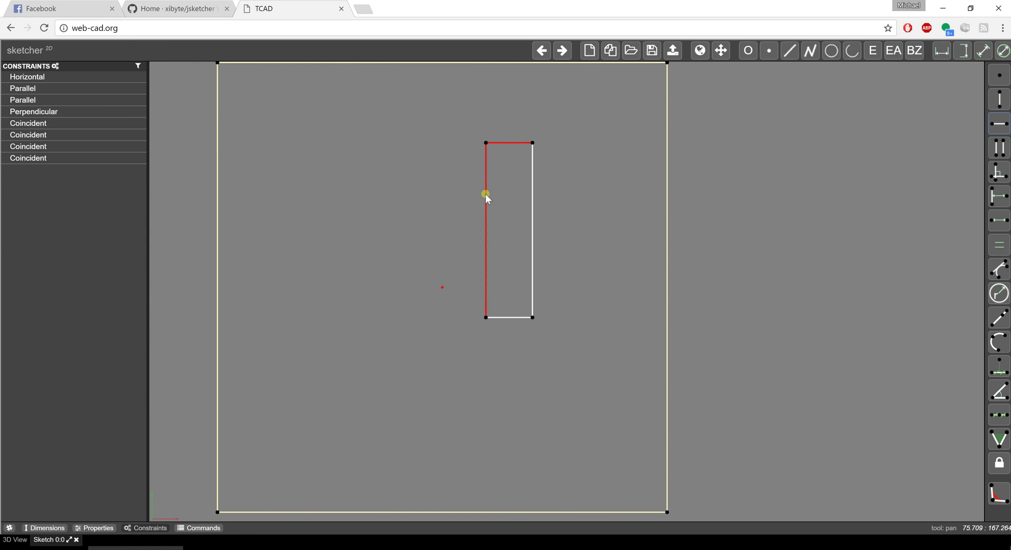
{"action": "left_click", "coordinate": [992, 245]}
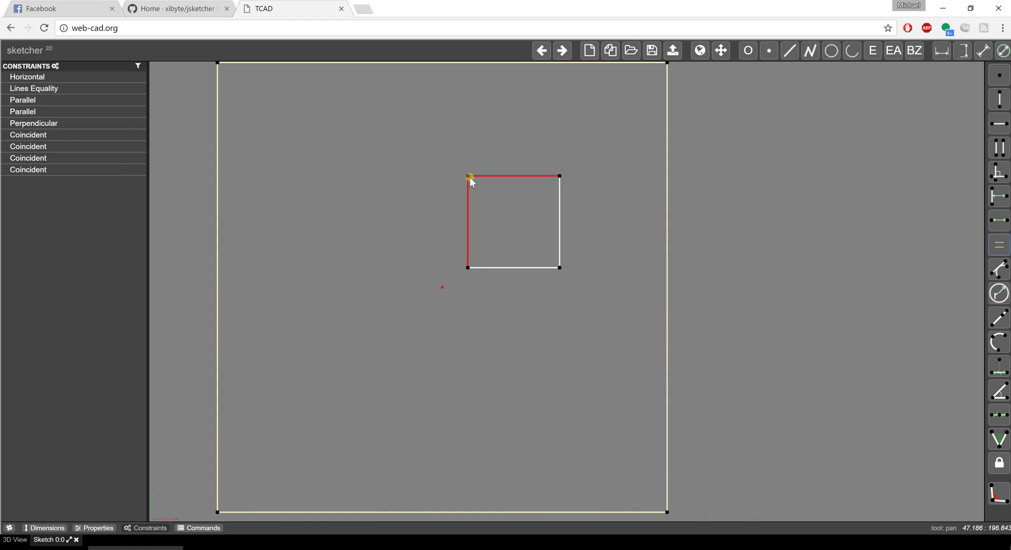
{"action": "left_click_drag", "start_coordinate": [469, 176], "coordinate": [375, 185]}
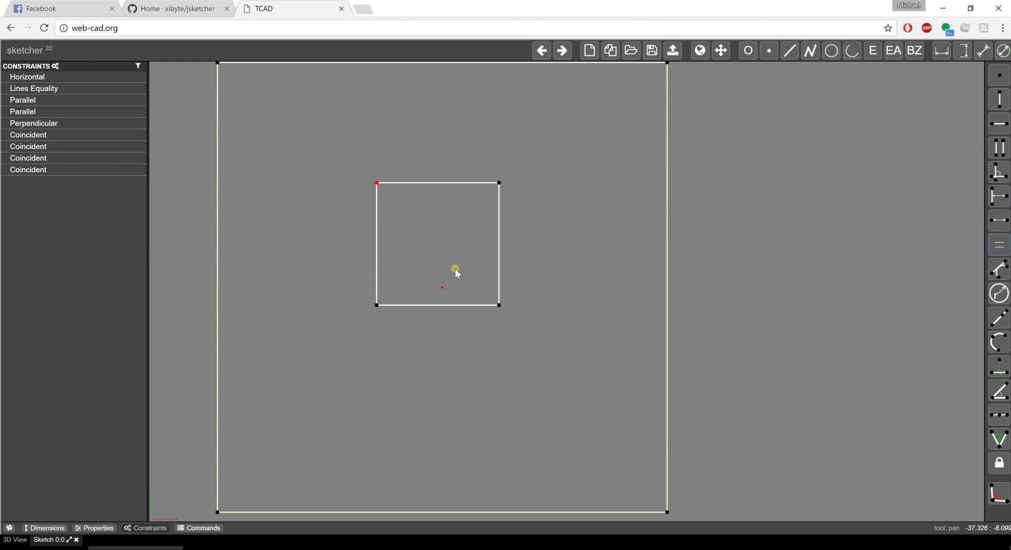
{"action": "left_click", "coordinate": [377, 182]}
Step: Place a single standalone point up-left of the square and select it
{"action": "left_click", "coordinate": [612, 182]}
{"action": "left_click", "coordinate": [445, 183]}
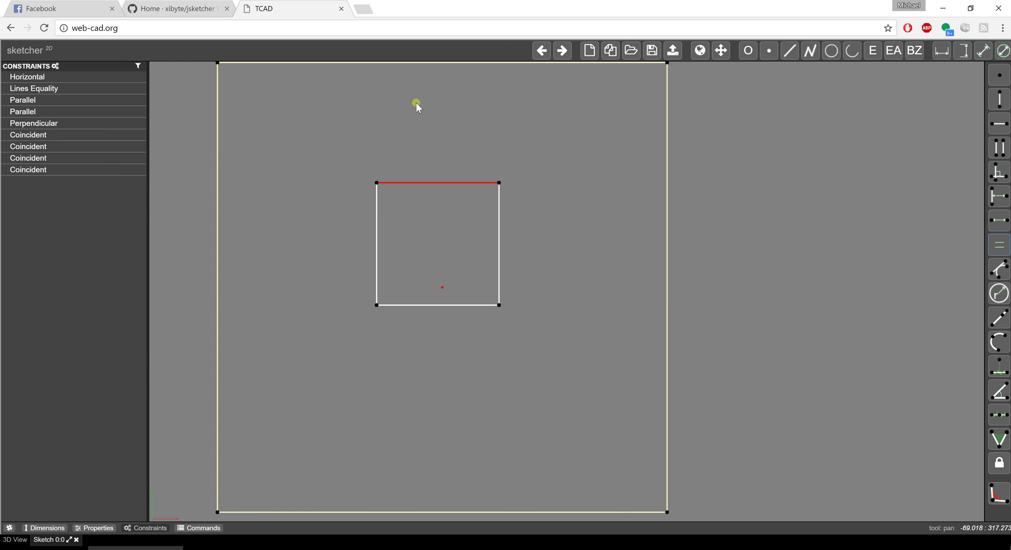
{"action": "left_click", "coordinate": [604, 207]}
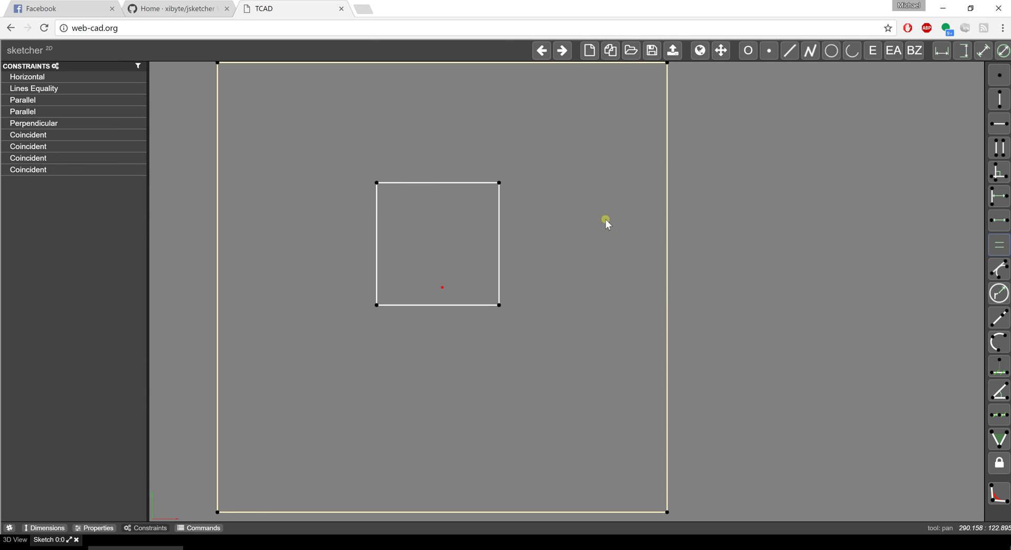
{"action": "left_click", "coordinate": [764, 53]}
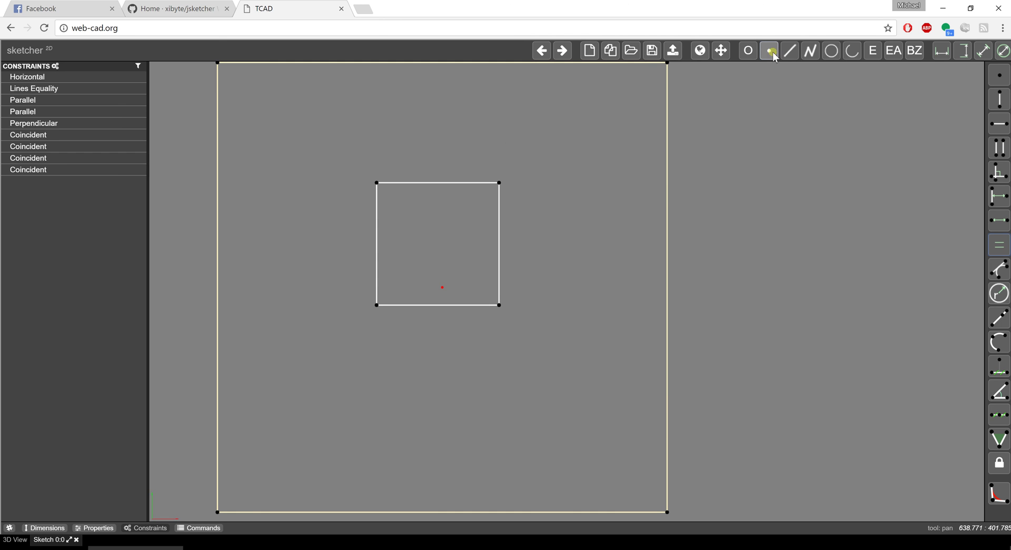
{"action": "left_click", "coordinate": [259, 106]}
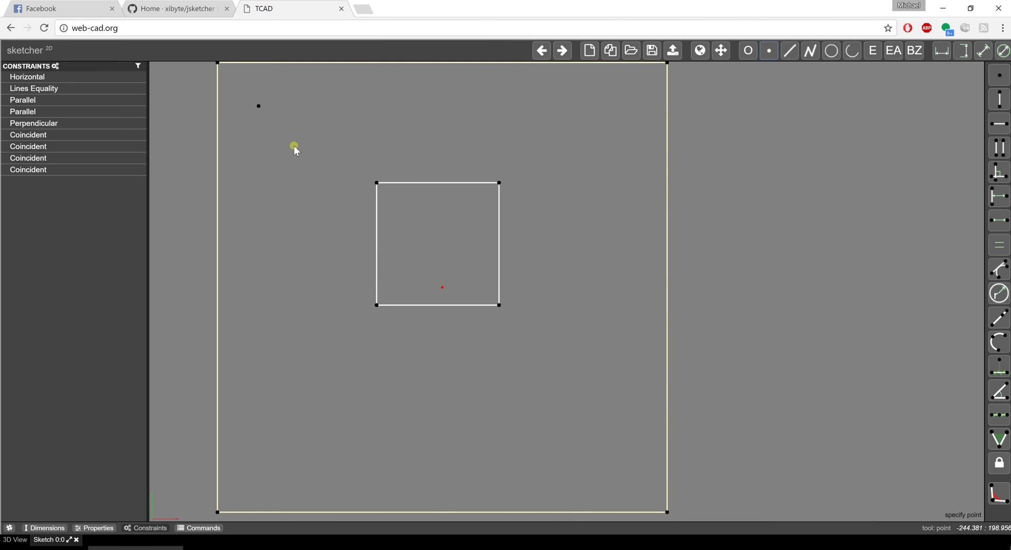
{"action": "key", "text": "Escape"}
{"action": "left_click", "coordinate": [259, 107]}
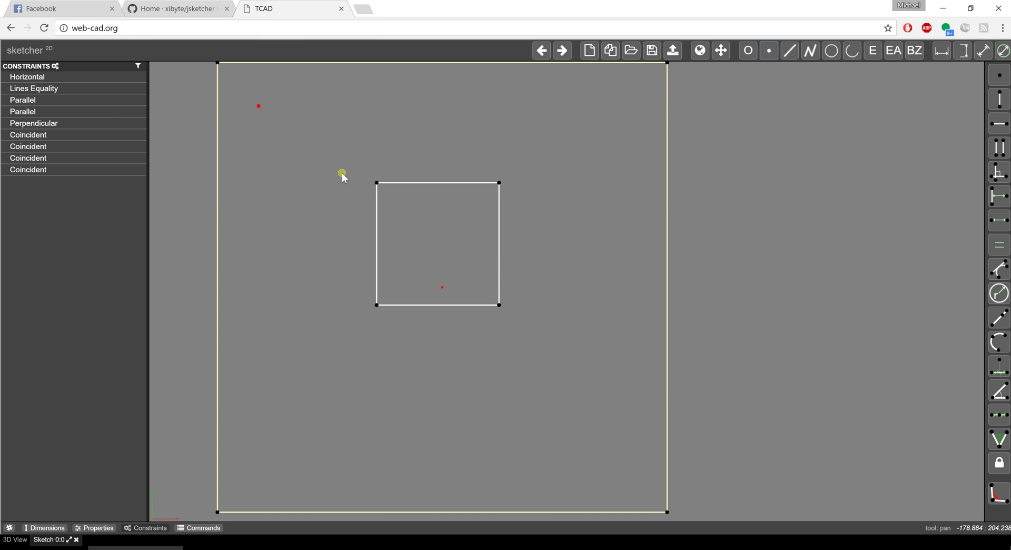
{"action": "left_click", "coordinate": [376, 184], "text": "shift"}
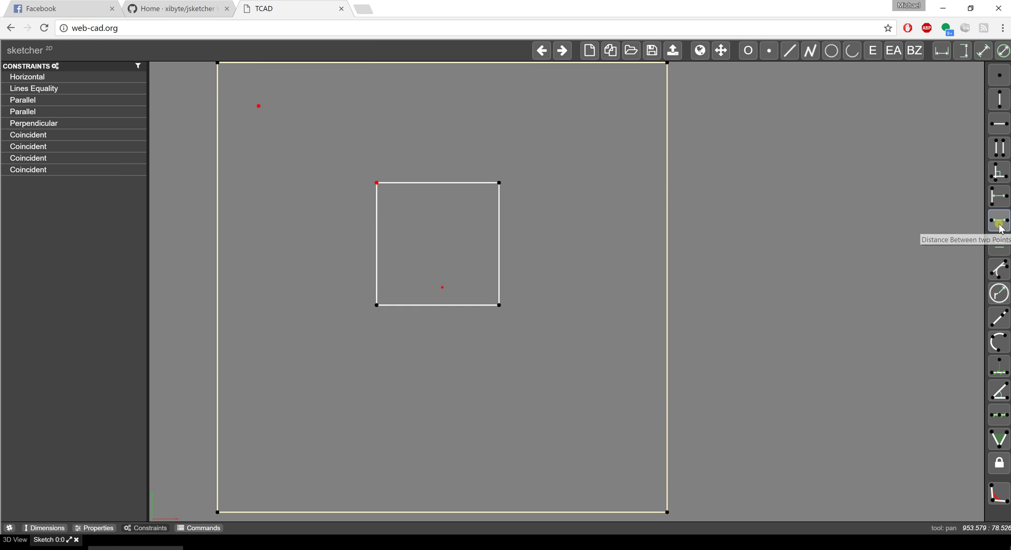
{"action": "left_click", "coordinate": [1000, 222]}
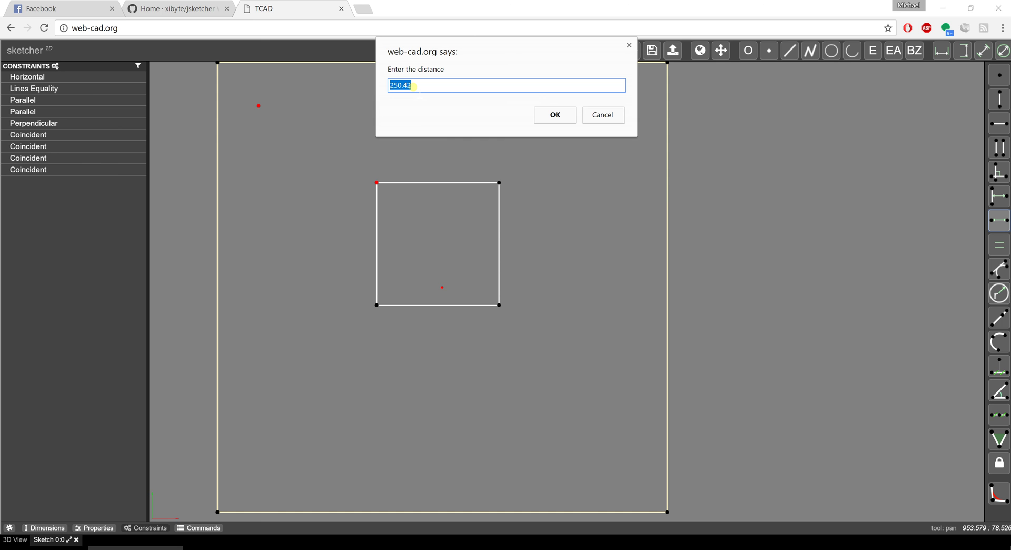
{"action": "type", "text": "50"}
{"action": "key", "text": "Return"}
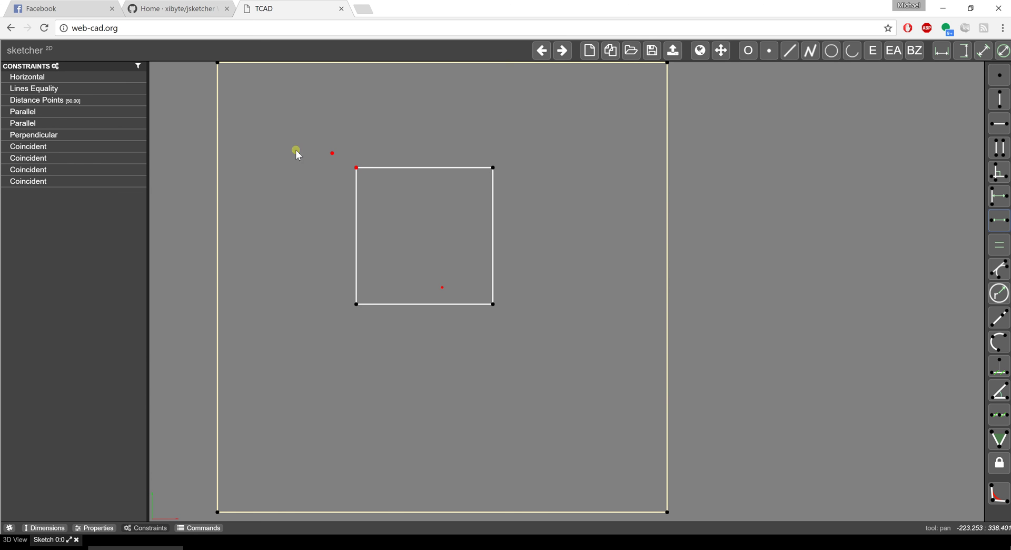
{"action": "left_click_drag", "start_coordinate": [332, 154], "coordinate": [307, 131]}
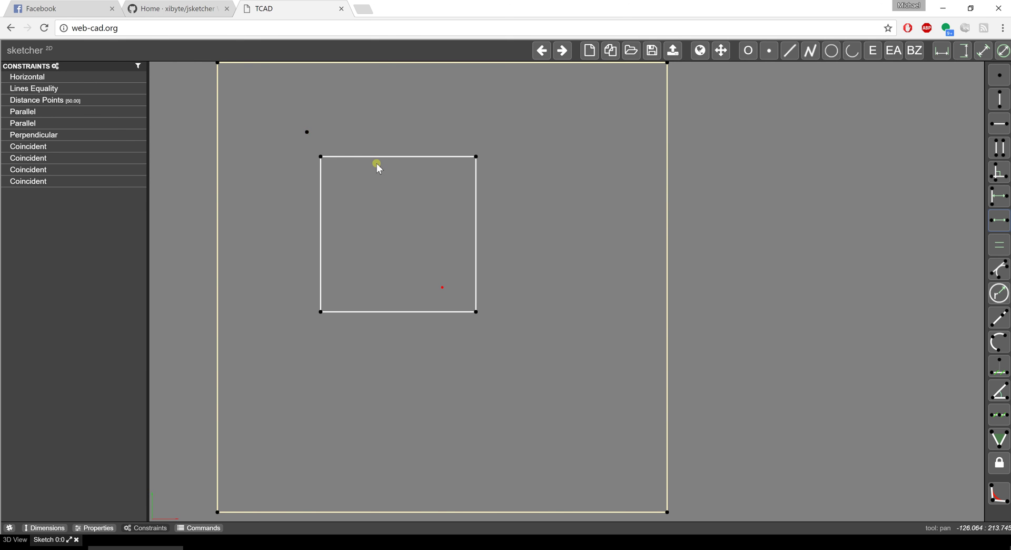
Step: Constrain the top edge's endpoint distance to 500, then drag the enlarged square down-right
{"action": "left_click", "coordinate": [394, 156]}
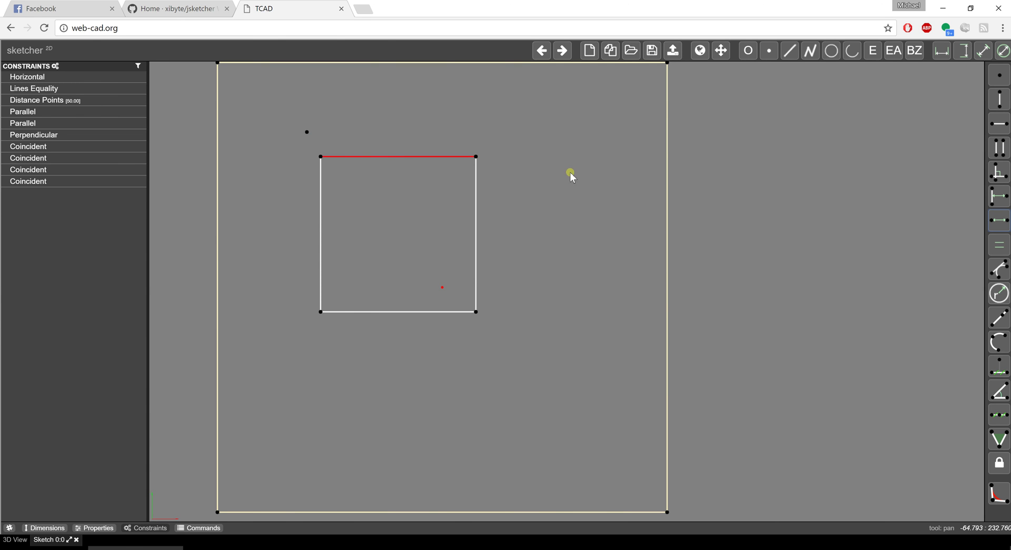
{"action": "left_click", "coordinate": [1001, 224]}
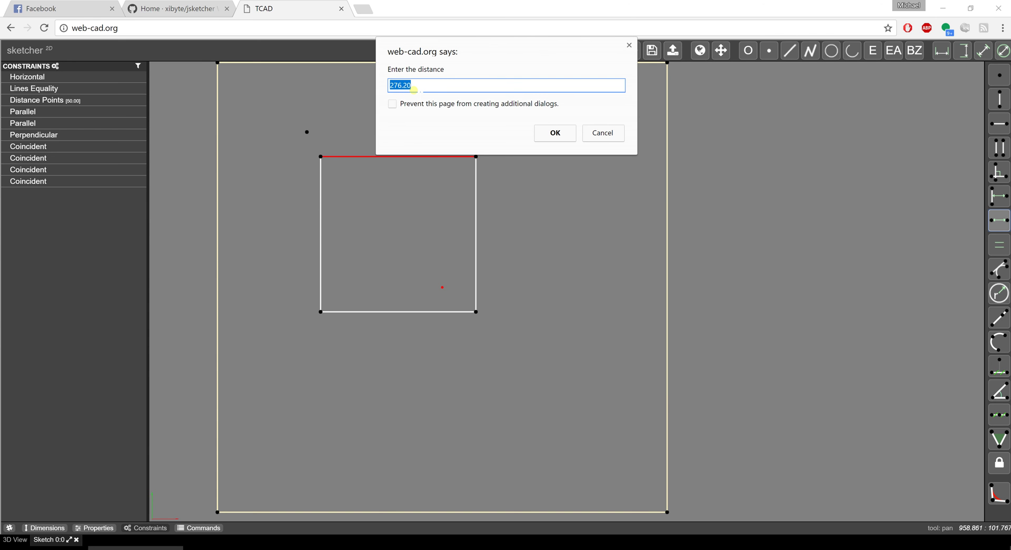
{"action": "type", "text": "500"}
{"action": "left_click", "coordinate": [556, 133]}
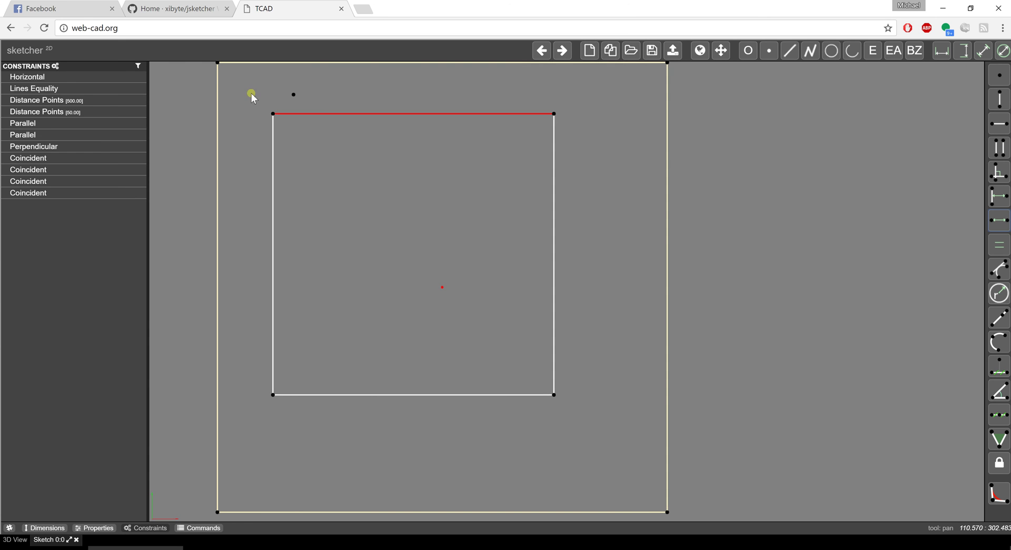
{"action": "left_click_drag", "start_coordinate": [276, 115], "coordinate": [320, 133]}
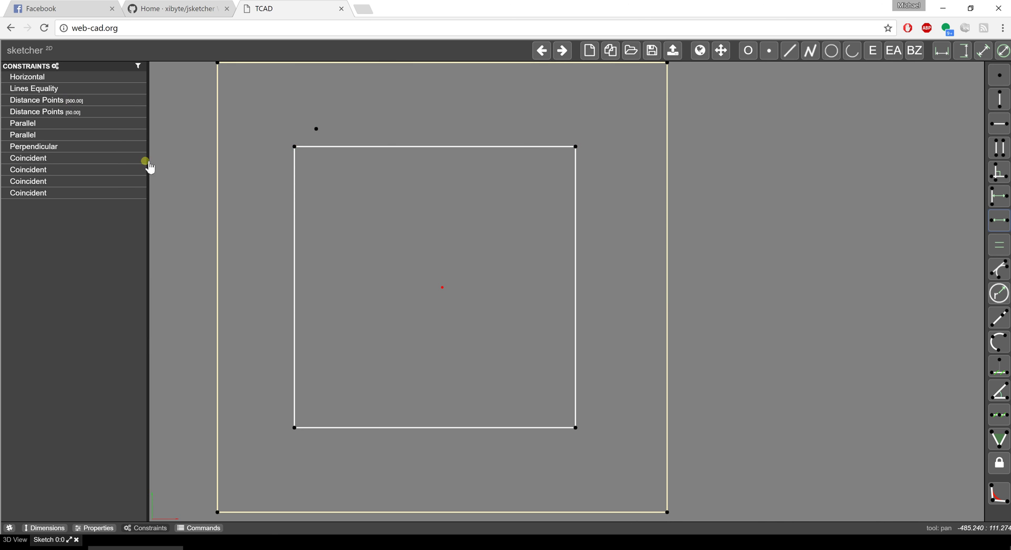
Step: Edit the Distance Points [500.00] constraint to 250, halving the square
{"action": "double_click", "coordinate": [67, 103]}
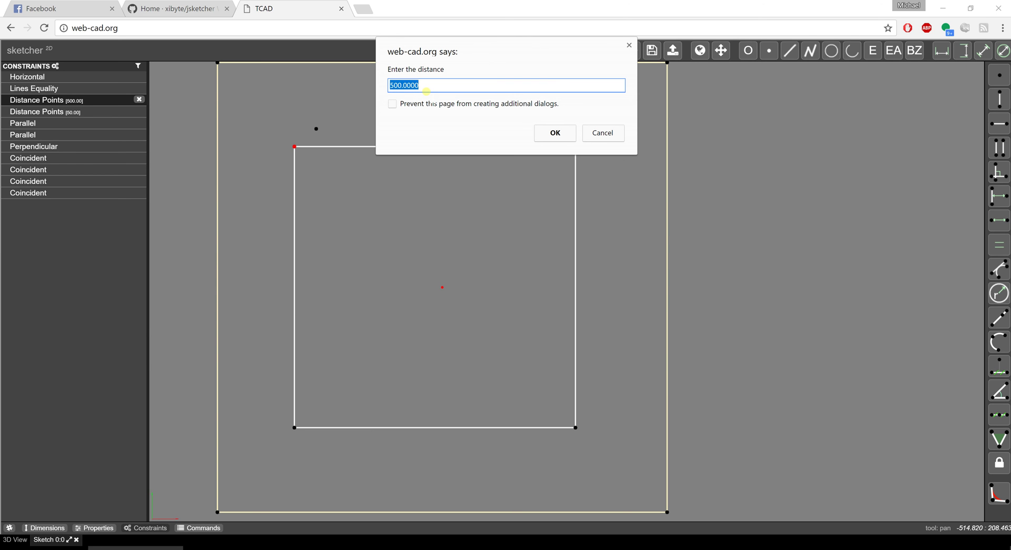
{"action": "type", "text": "250"}
{"action": "key", "text": "Return"}
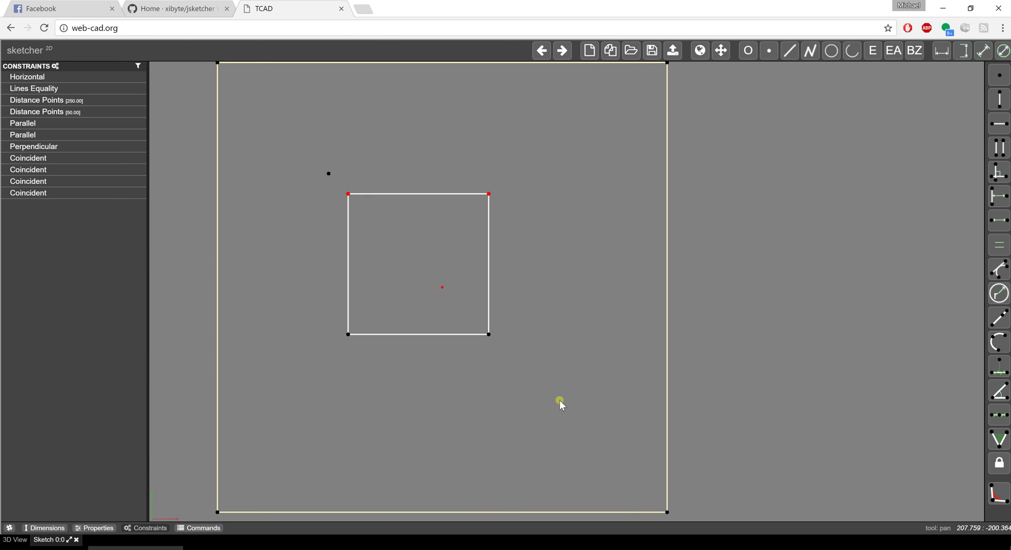
{"action": "left_click", "coordinate": [565, 438]}
Step: Place a second point right of the square and select it with the right edge
{"action": "left_click", "coordinate": [769, 51]}
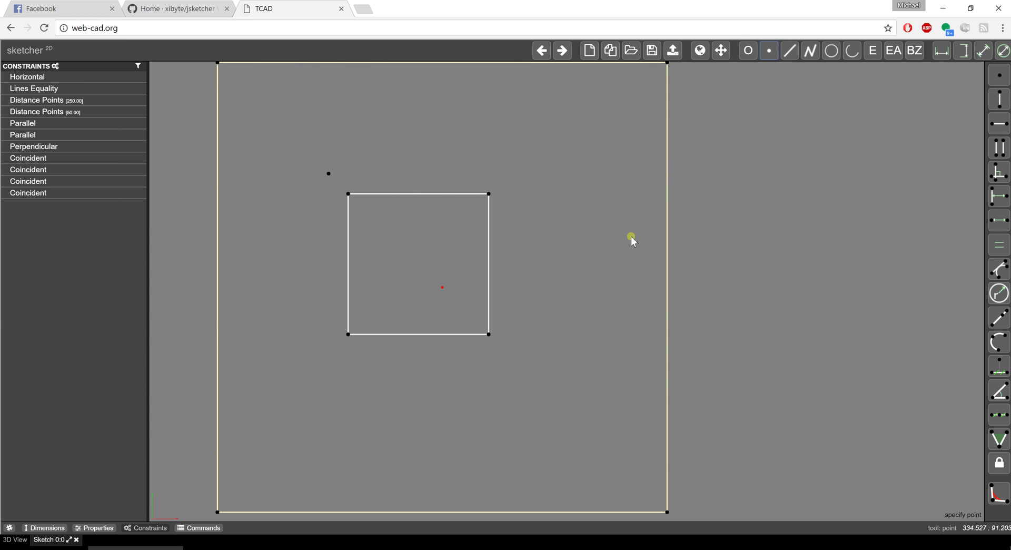
{"action": "left_click", "coordinate": [566, 256]}
{"action": "left_click_drag", "start_coordinate": [567, 257], "coordinate": [593, 241]}
{"action": "left_click", "coordinate": [595, 233]}
{"action": "left_click", "coordinate": [488, 259]}
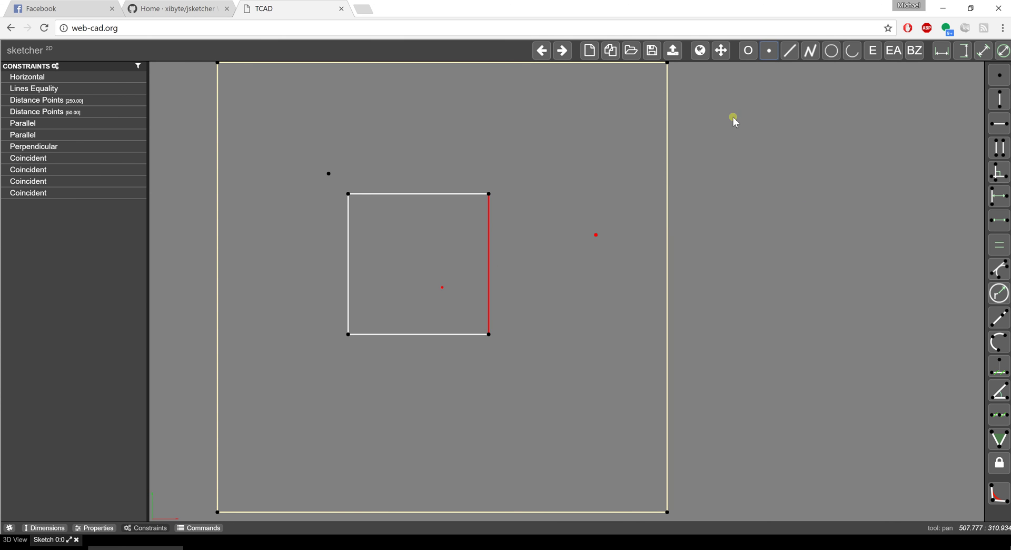
Step: Apply Point In the Middle to the point and right edge, drag to test, then reselect both
{"action": "left_click", "coordinate": [998, 376]}
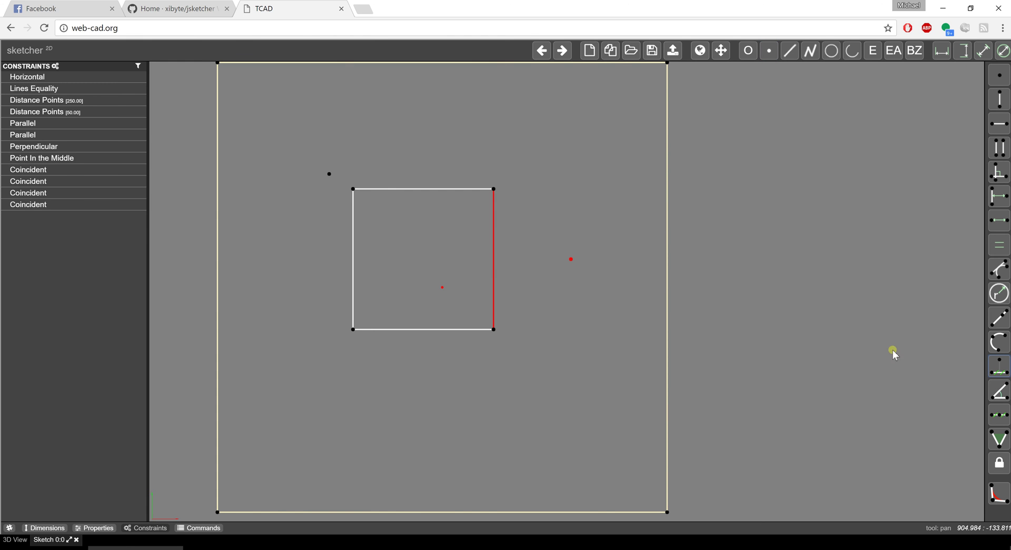
{"action": "left_click_drag", "start_coordinate": [573, 262], "coordinate": [539, 312]}
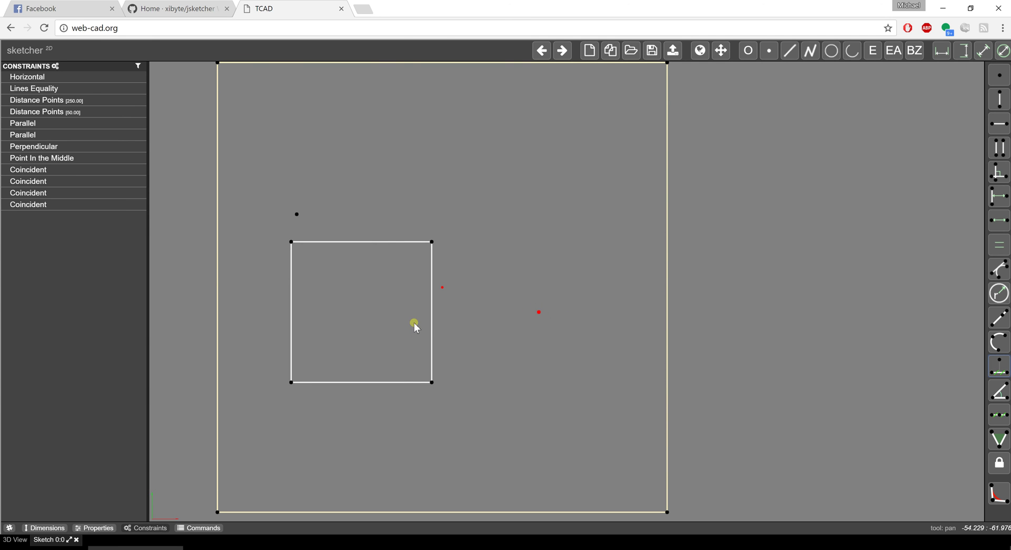
{"action": "left_click", "coordinate": [432, 323]}
{"action": "left_click", "coordinate": [539, 312], "text": "shift"}
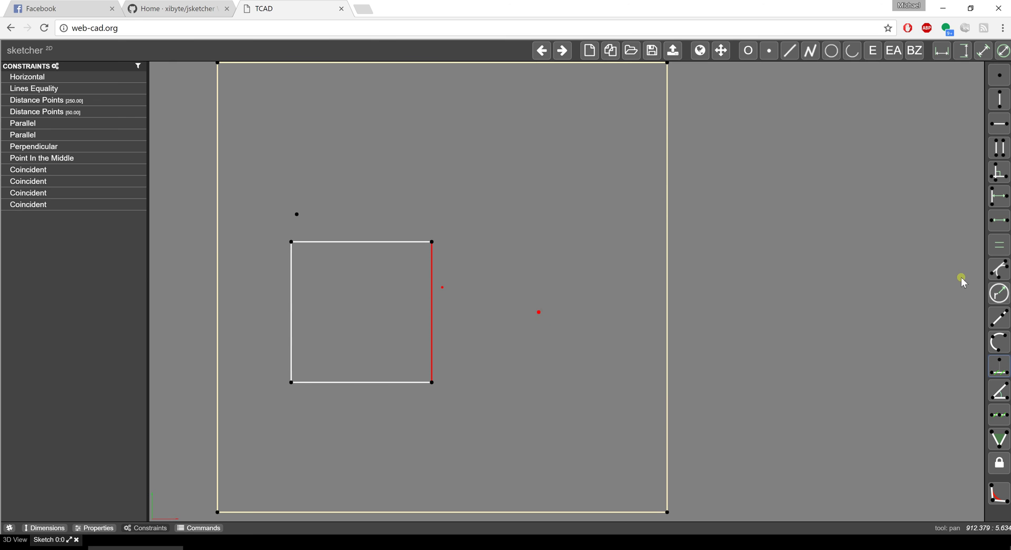
Step: Apply a 20 point-to-line distance, shift the square, then delete that Distance P & L constraint
{"action": "left_click", "coordinate": [1004, 201]}
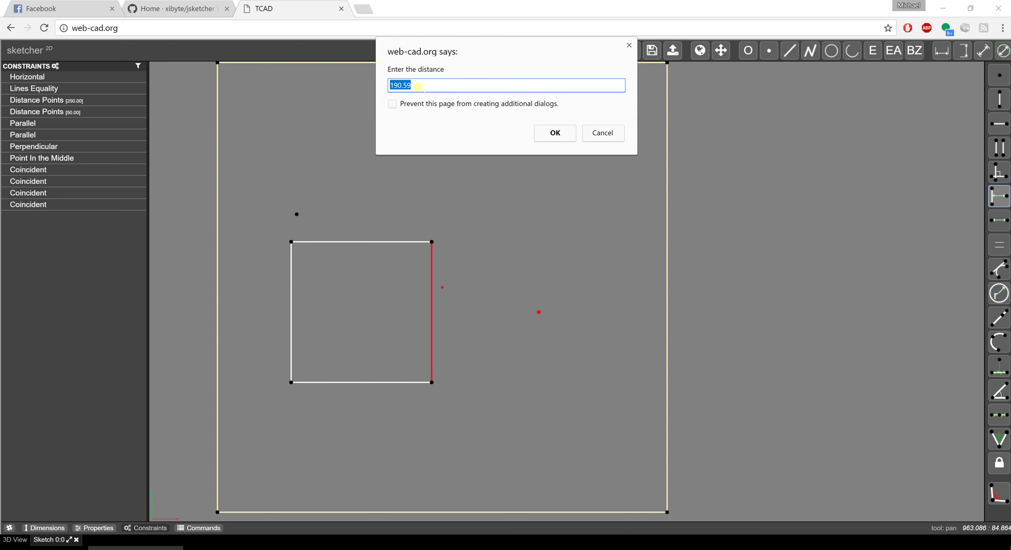
{"action": "type", "text": "20"}
{"action": "key", "text": "Return"}
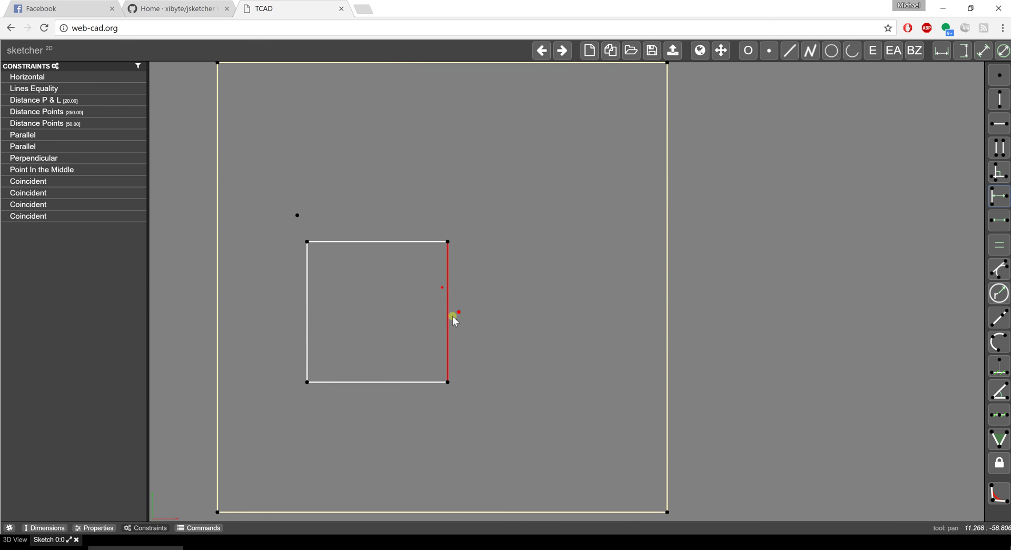
{"action": "mouse_move", "coordinate": [459, 311]}
{"action": "left_mouse_down"}
{"action": "mouse_move", "coordinate": [524, 243]}
{"action": "mouse_move", "coordinate": [529, 299]}
{"action": "mouse_move", "coordinate": [521, 216]}
{"action": "mouse_move", "coordinate": [504, 255]}
{"action": "left_mouse_up"}
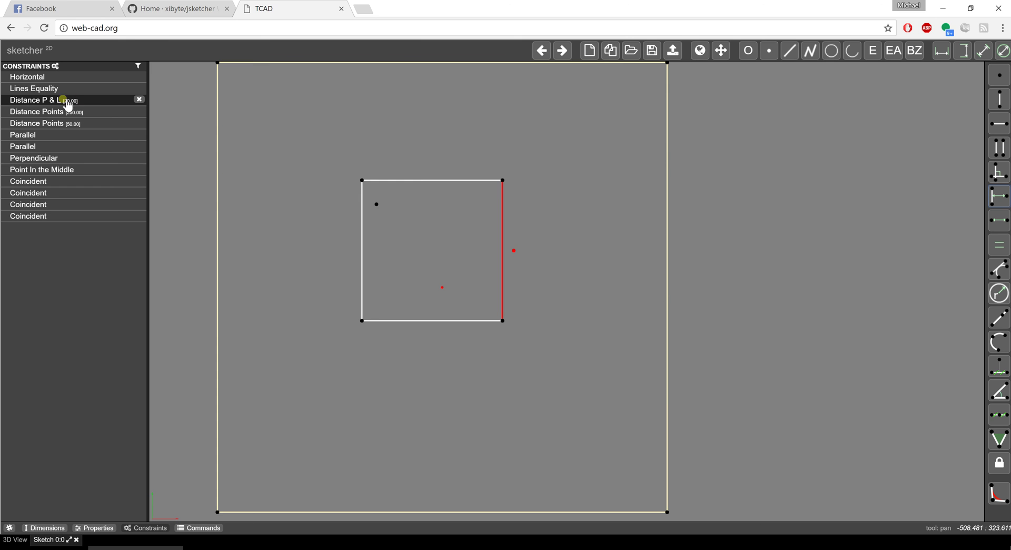
{"action": "left_click", "coordinate": [141, 100]}
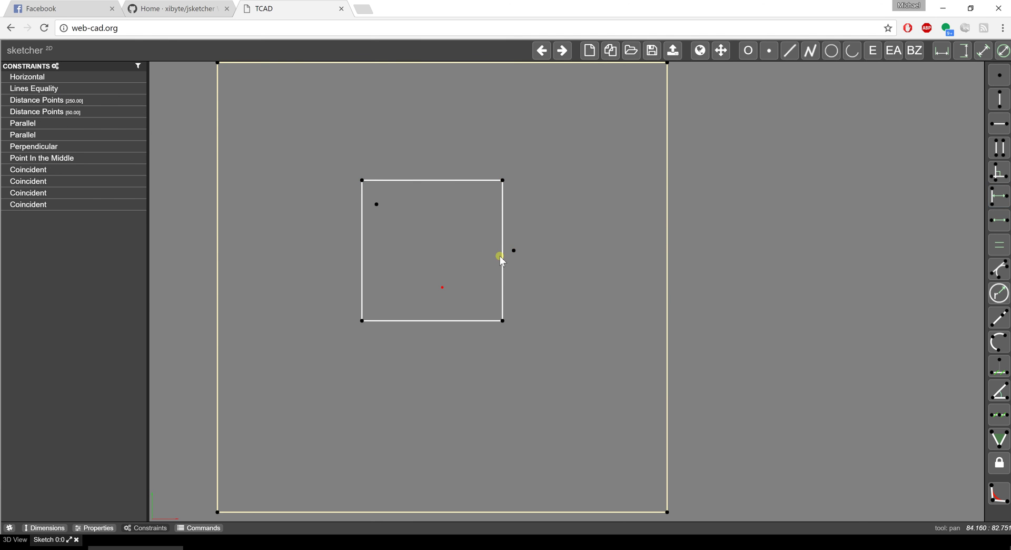
{"action": "left_click_drag", "start_coordinate": [518, 252], "coordinate": [570, 254]}
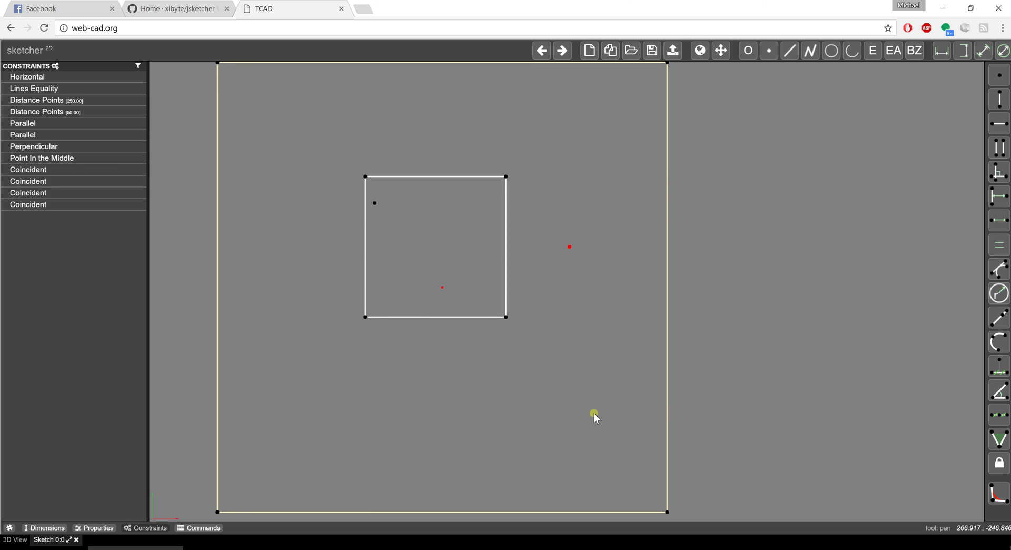
Step: Draw a circle below-right of the square, near its bottom-right corner, and select it
{"action": "left_click", "coordinate": [831, 51]}
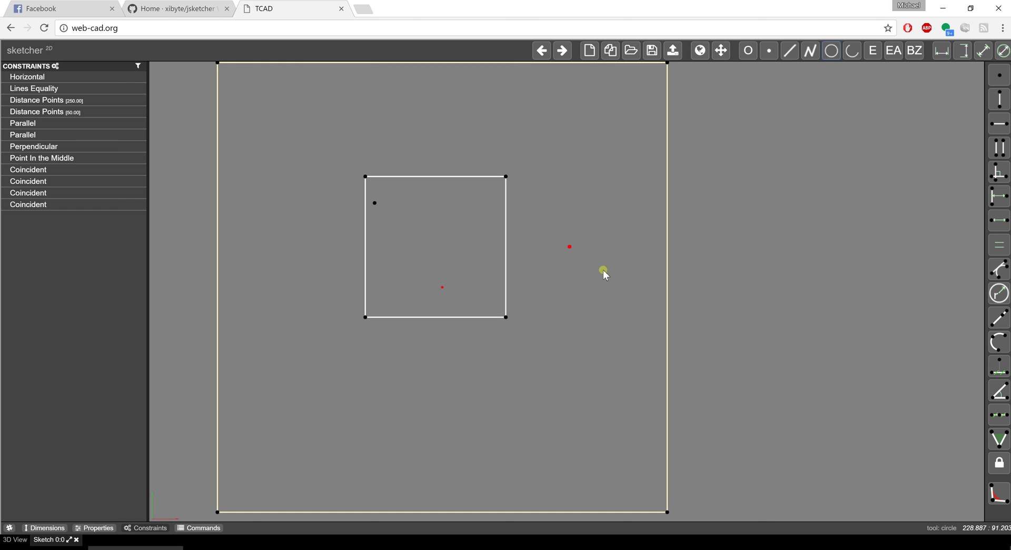
{"action": "left_click", "coordinate": [557, 372]}
{"action": "left_click", "coordinate": [565, 304]}
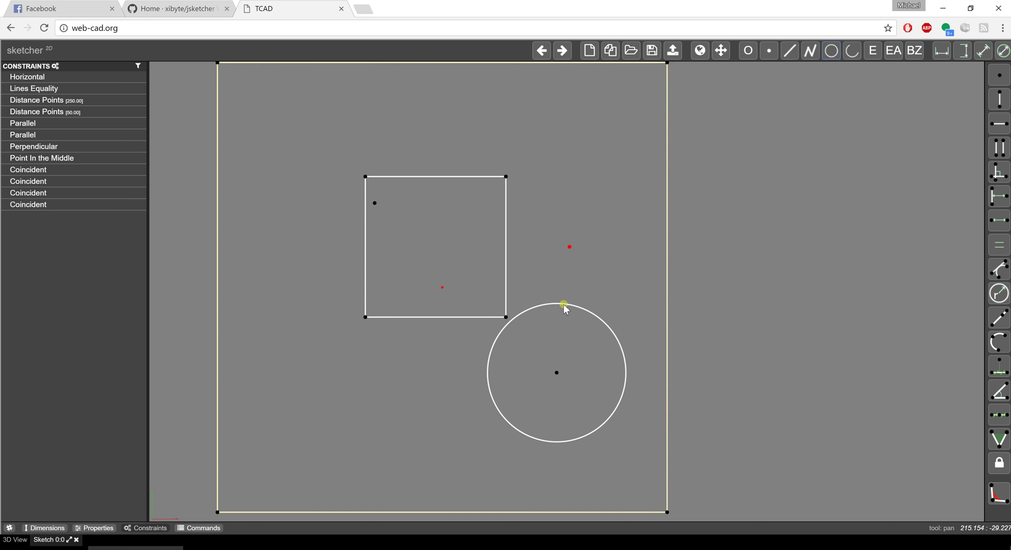
{"action": "left_click", "coordinate": [605, 322]}
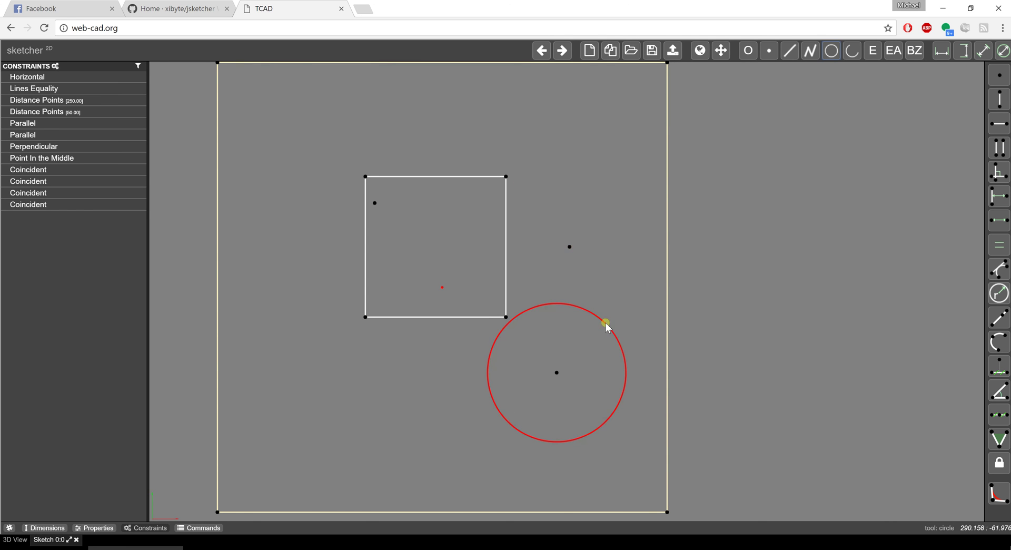